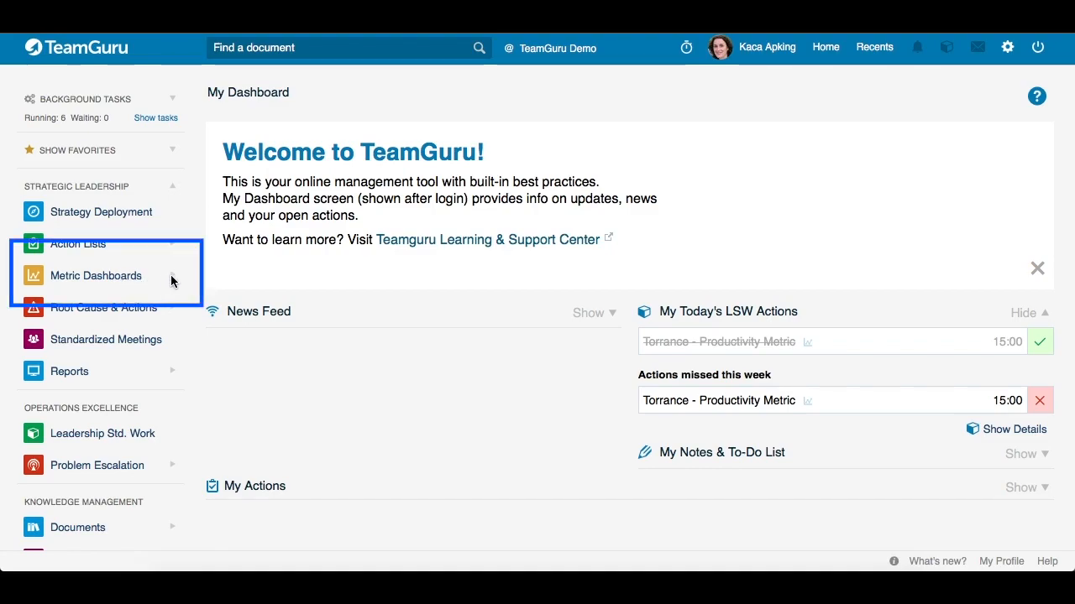
- Open the Summary Metrics list of the metric dashboards and start creating a single summary metric
click(172, 280)
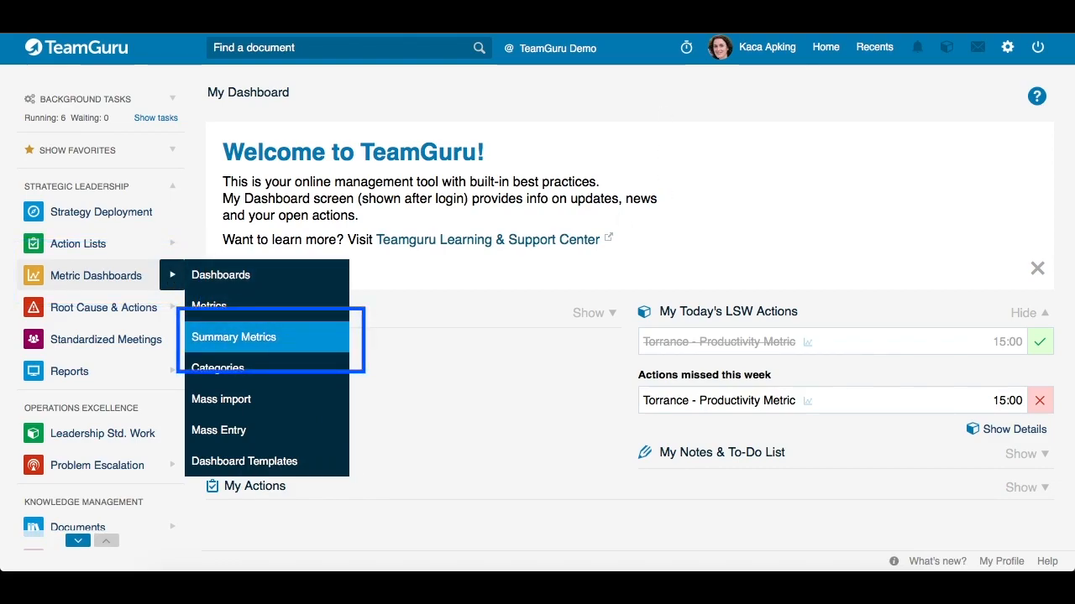
click(233, 338)
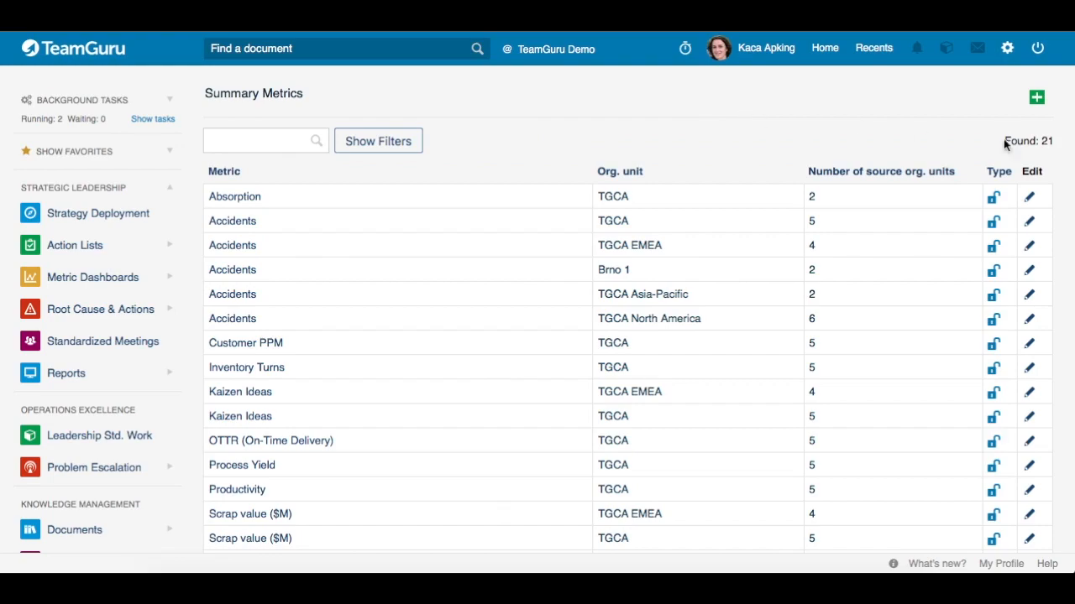
click(1036, 98)
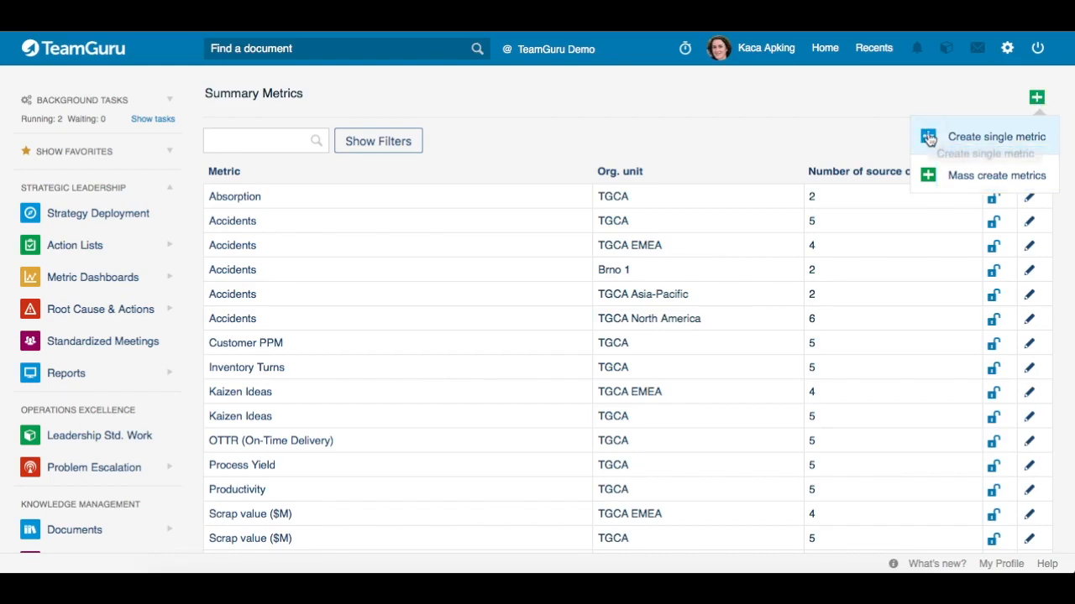
click(962, 139)
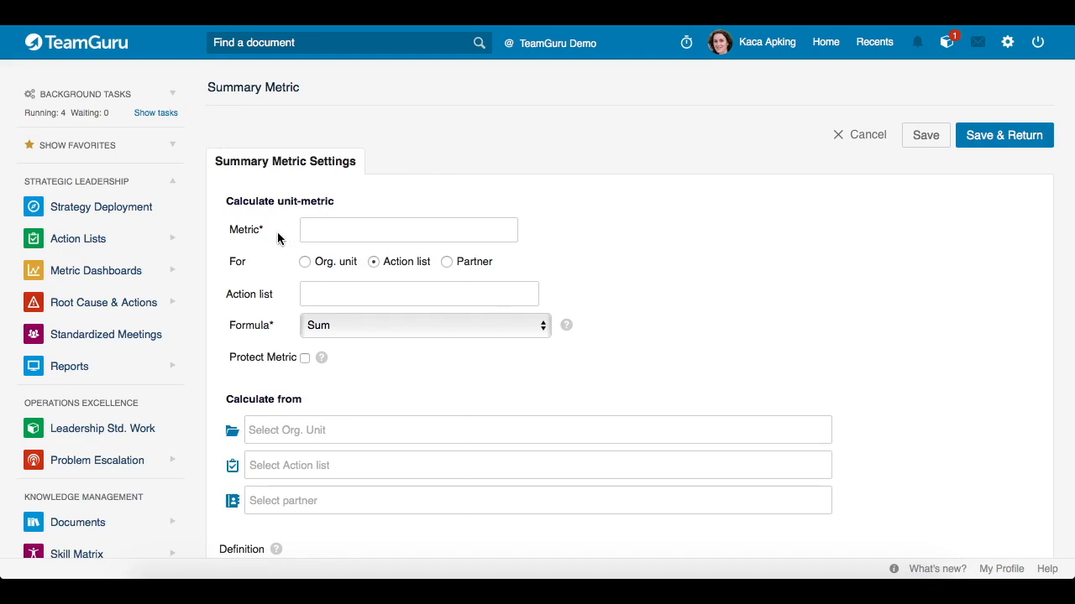
- Set the summary metric to Sales: Revenue and calculate it for the TGCA org. unit
click(443, 234)
text(Revenue)
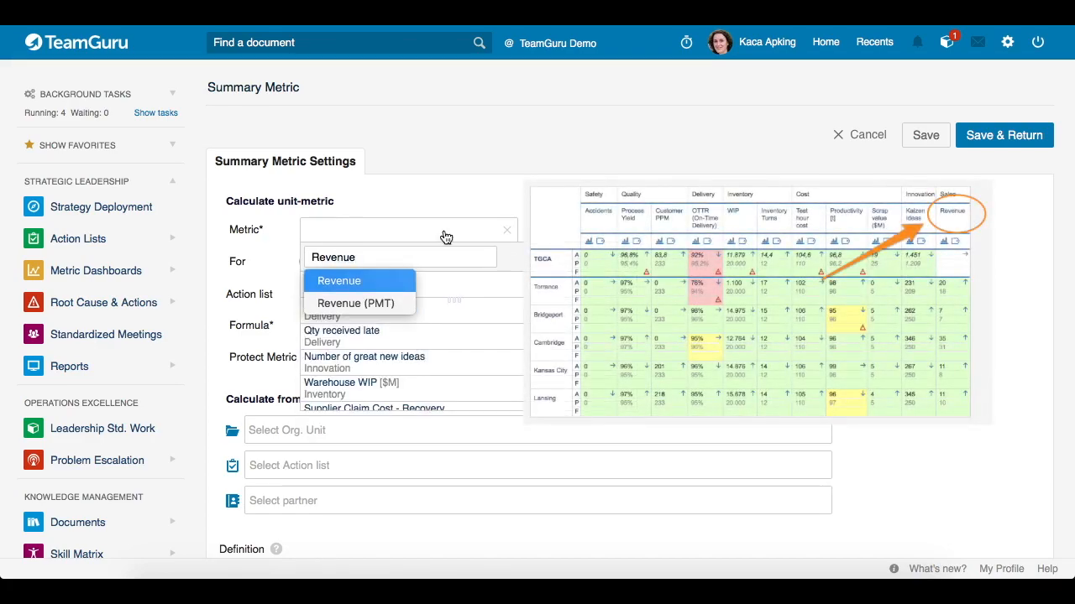
click(332, 285)
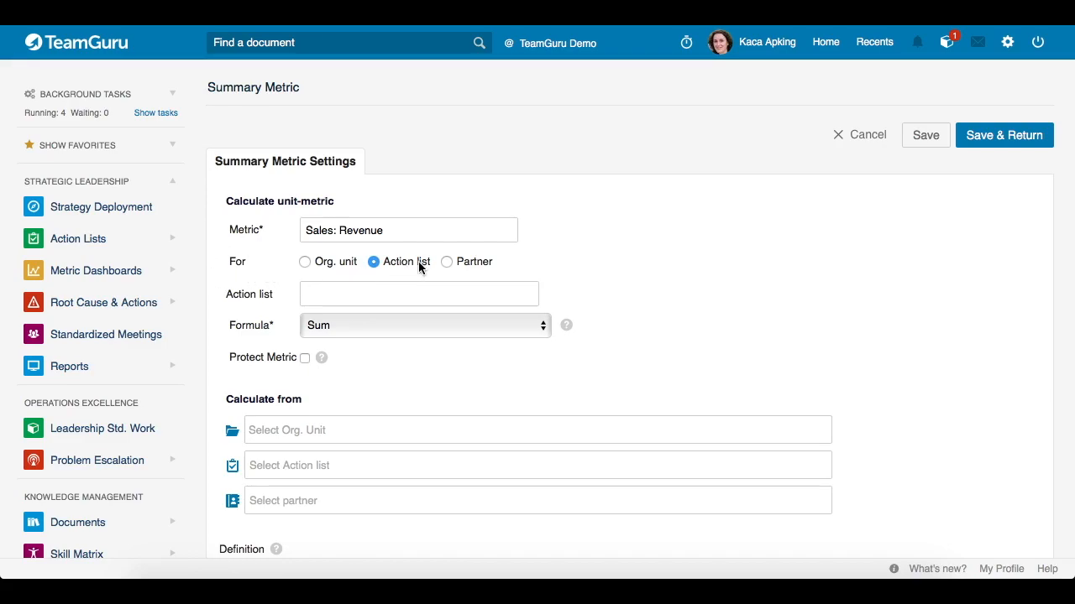
click(305, 262)
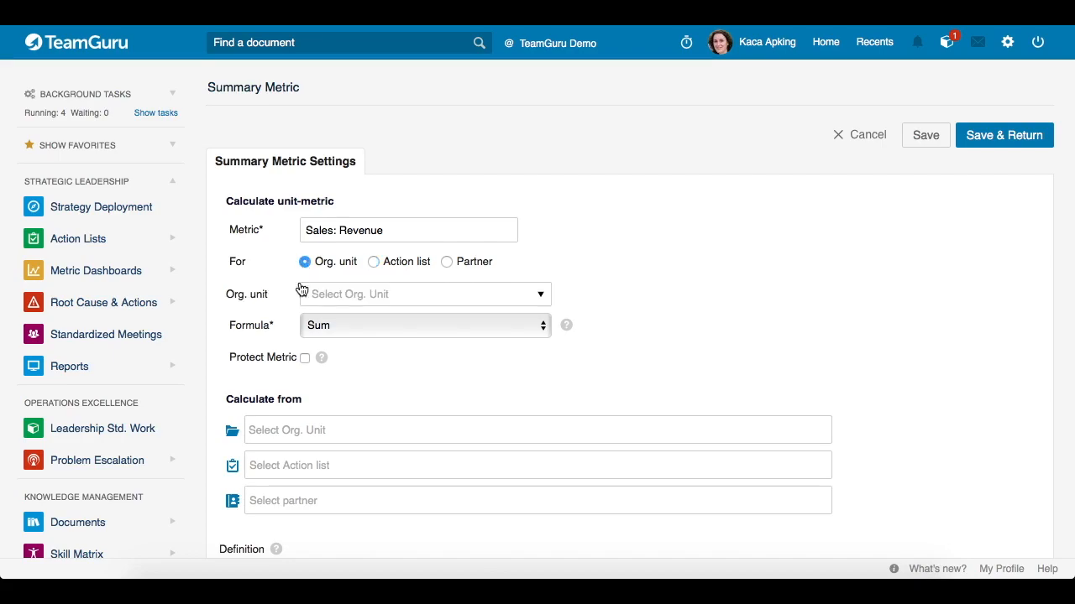
click(541, 295)
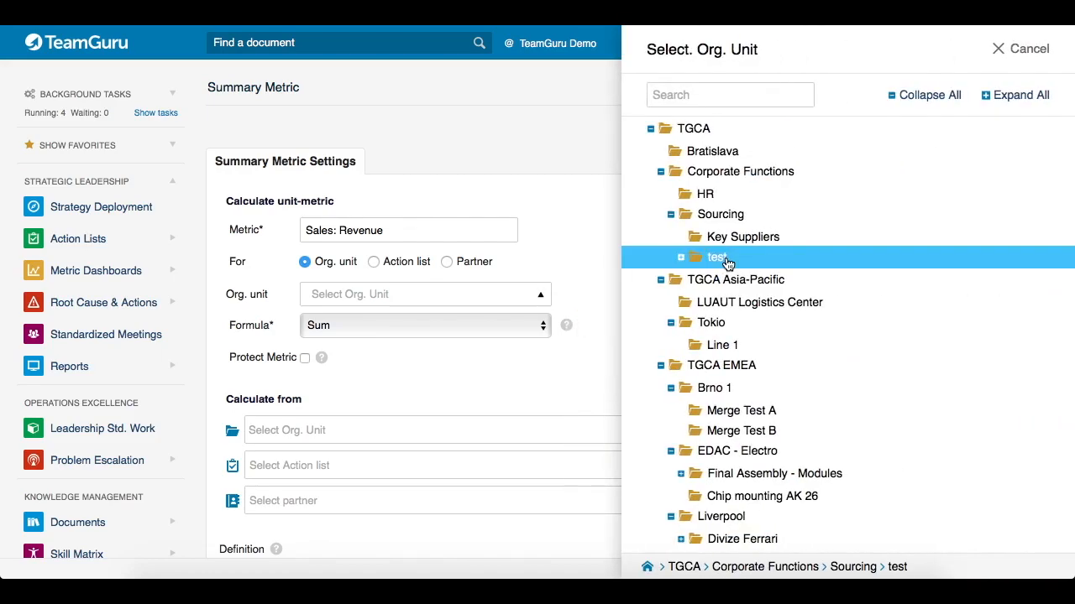
click(759, 132)
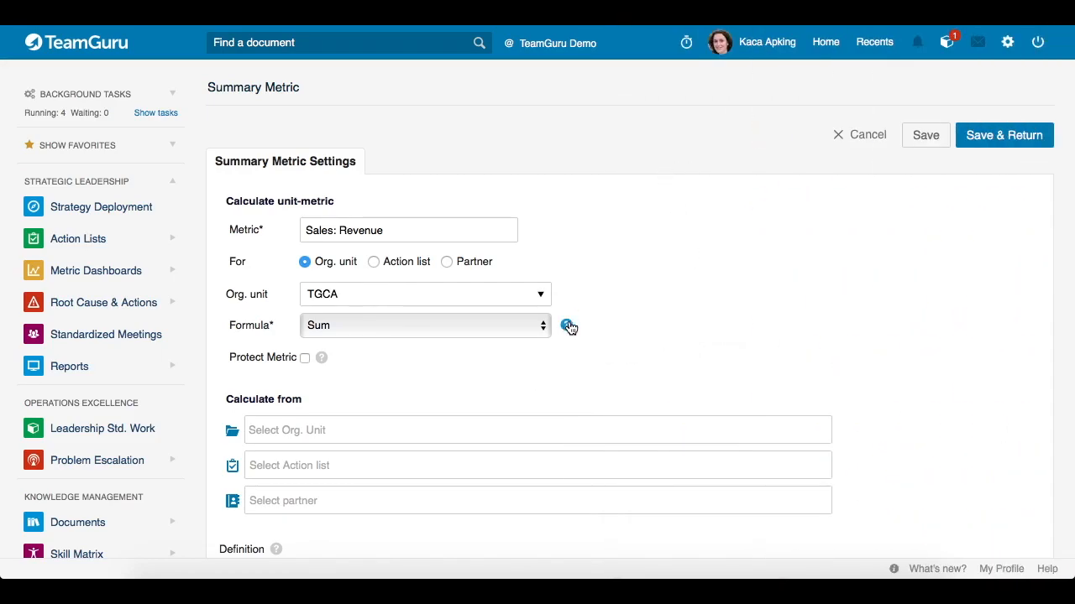
- Check which calculation formulas are available for the Revenue summary metric
mouse_move(568, 328)
click(542, 333)
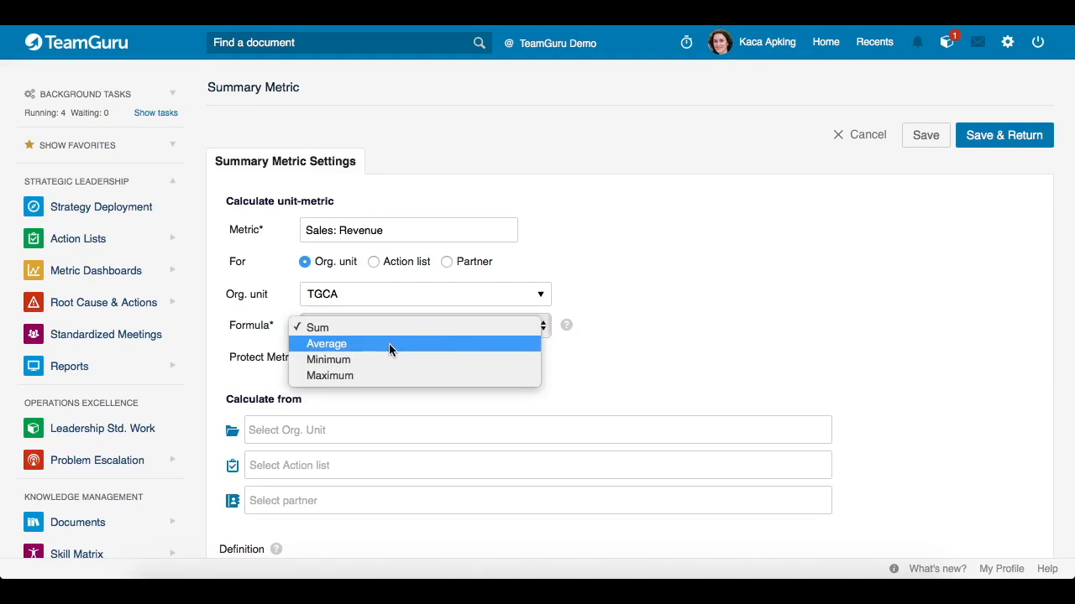
click(213, 344)
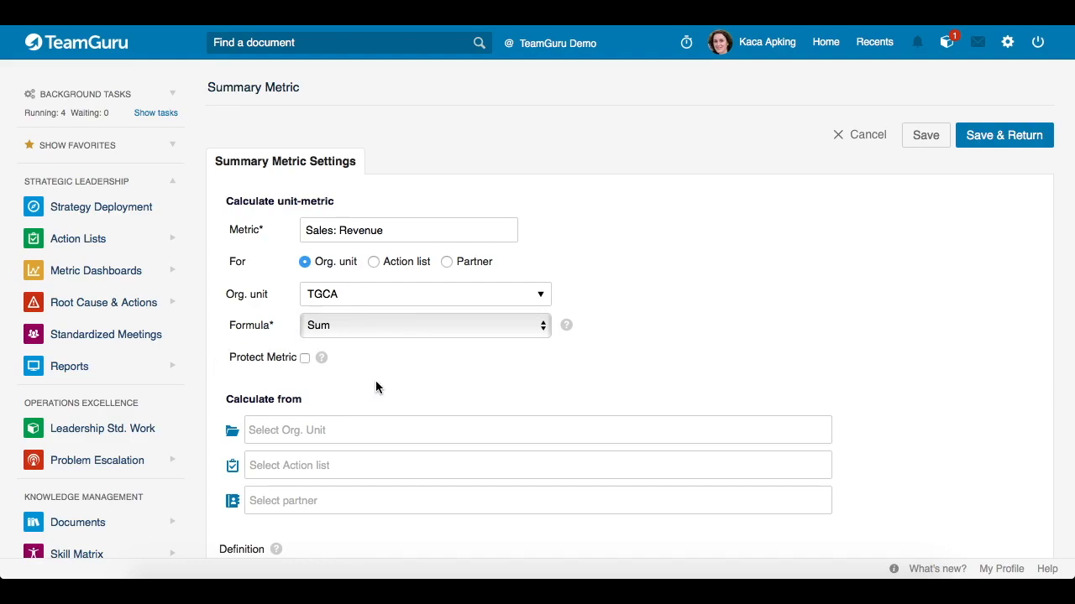
click(305, 357)
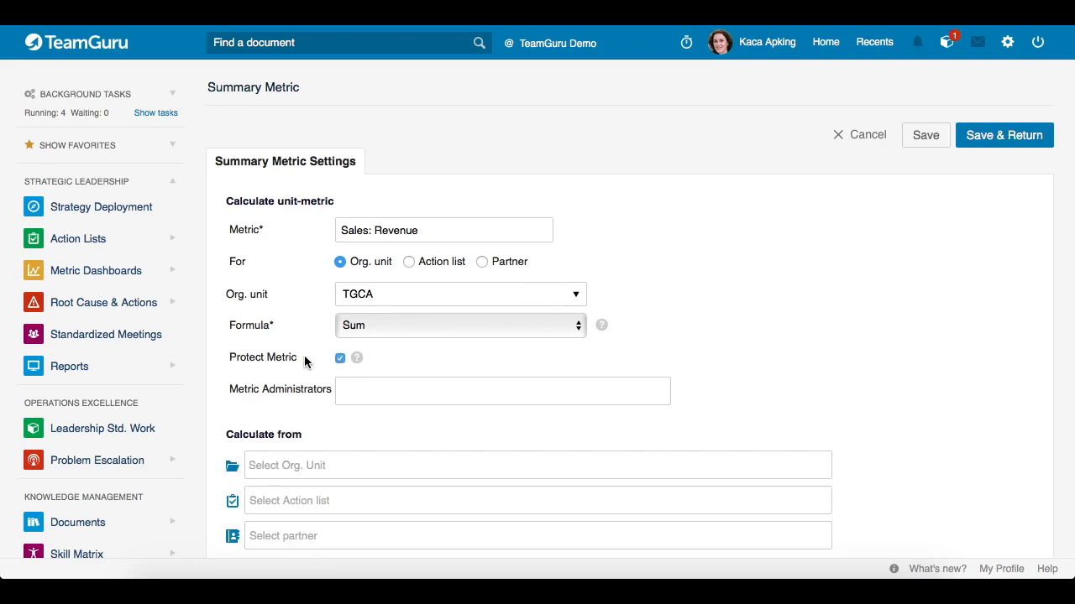
click(396, 393)
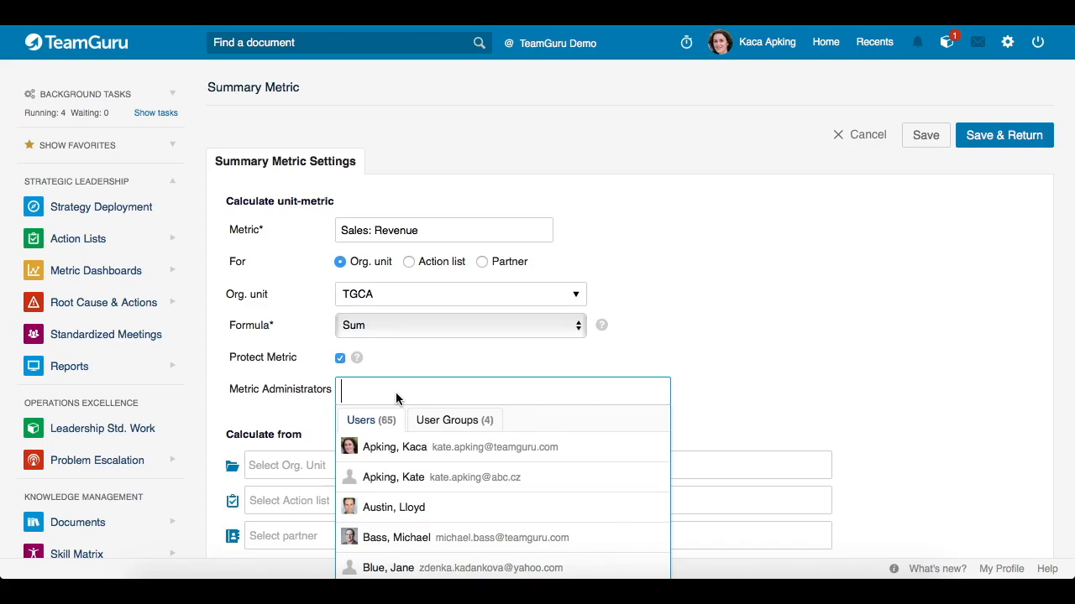
click(341, 359)
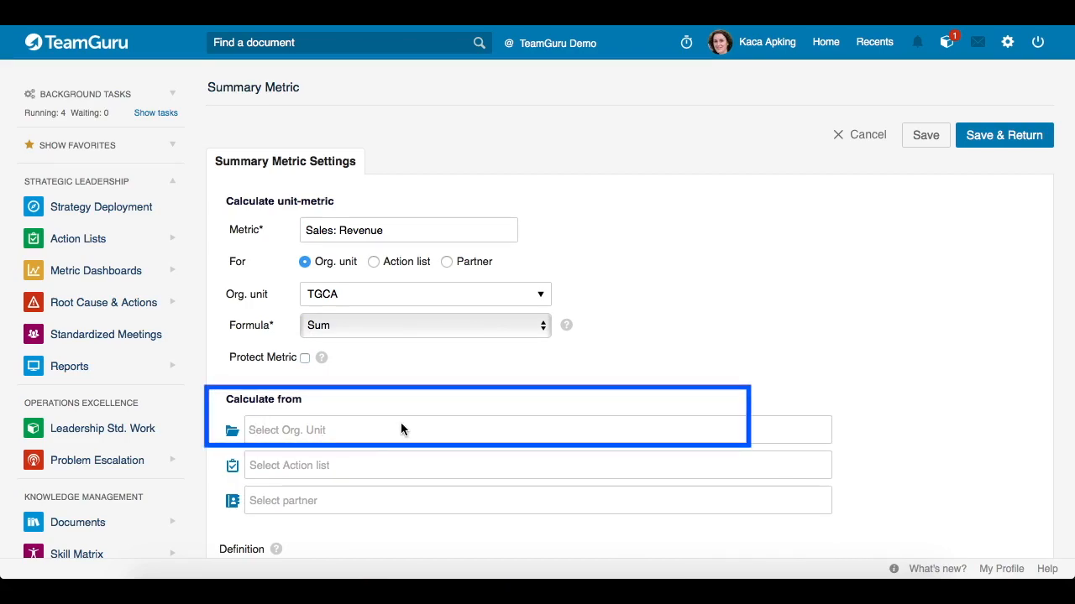
- Add Bridgeport, Kansas City, Cambridge, Lansing and Torrance as the source org. units the metric is calculated from
click(344, 429)
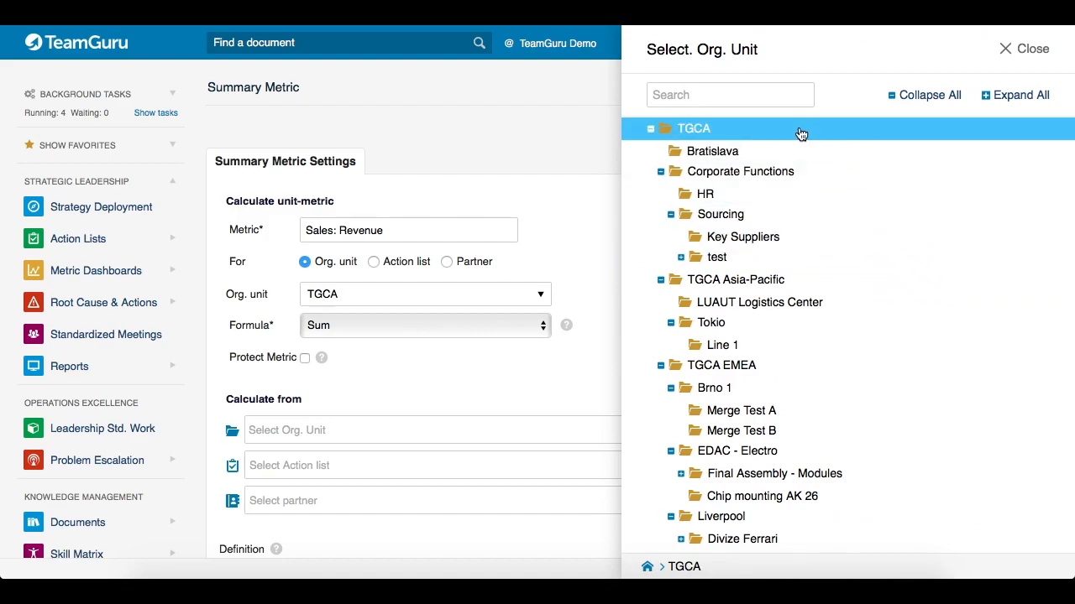
scroll(799, 135, down, 15)
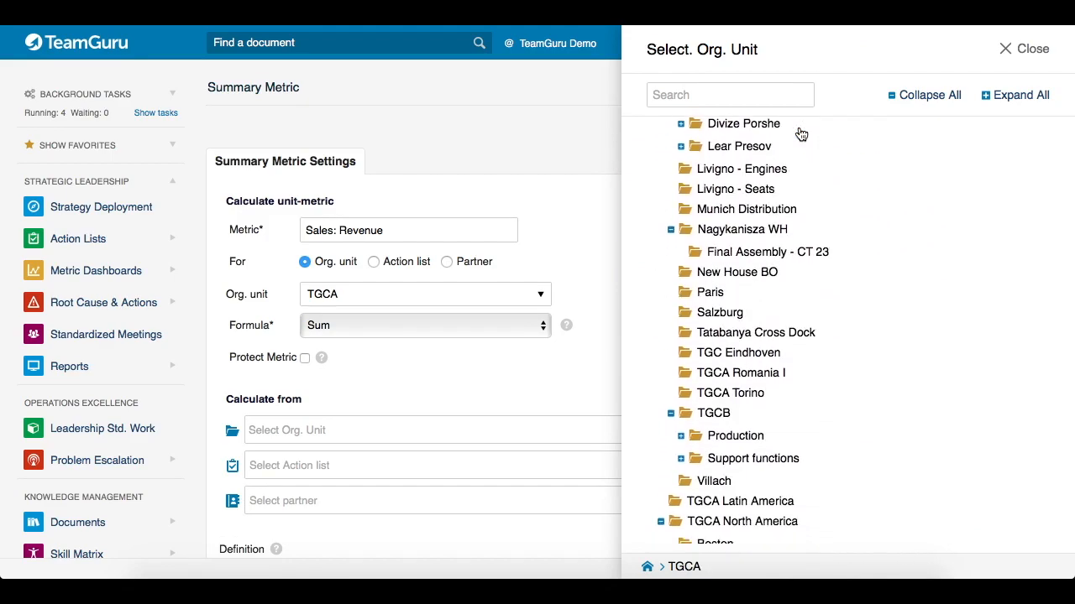
click(762, 340)
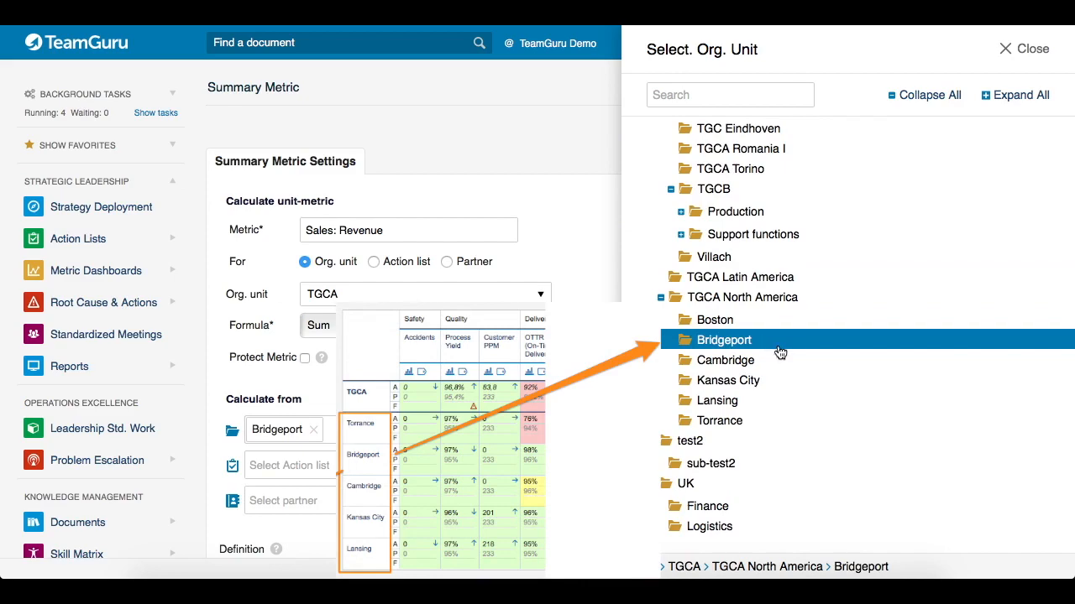
click(754, 379)
click(739, 362)
click(723, 401)
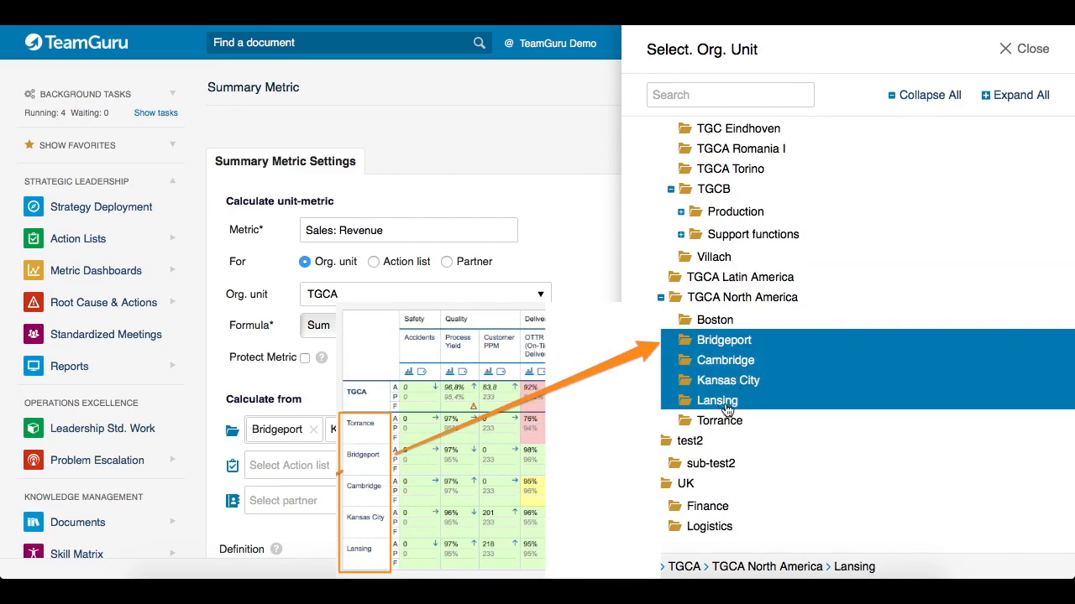
click(724, 420)
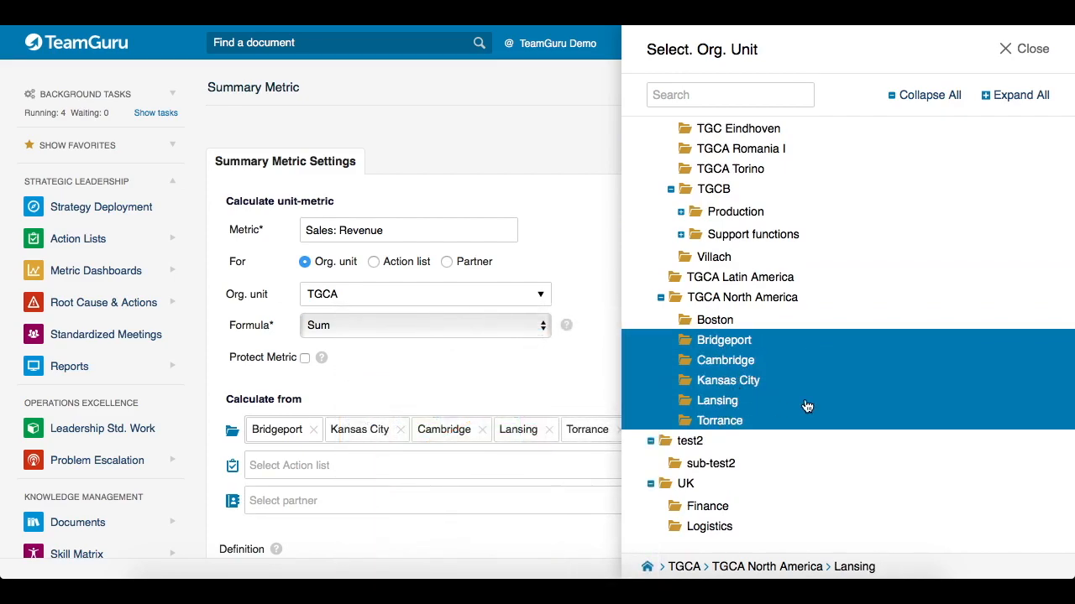
click(1033, 51)
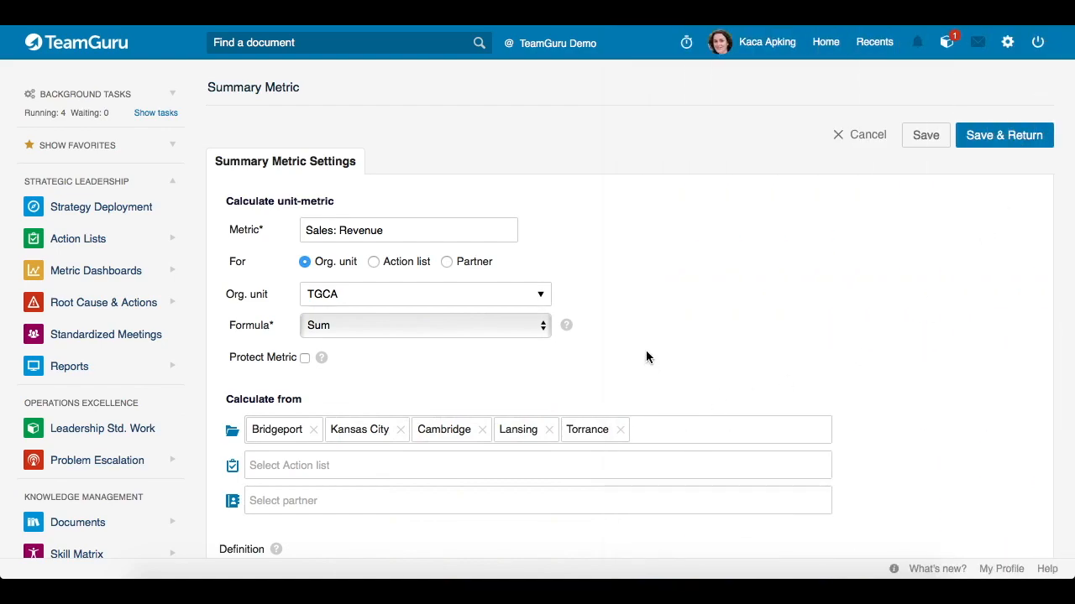
scroll(645, 350, down, 2)
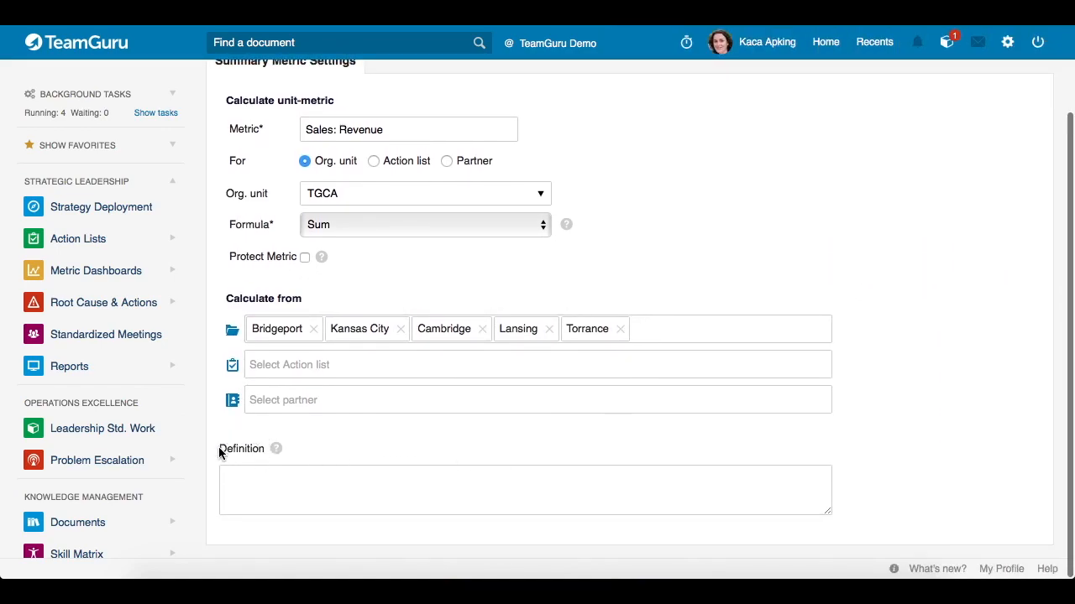
scroll(893, 467, up, 2)
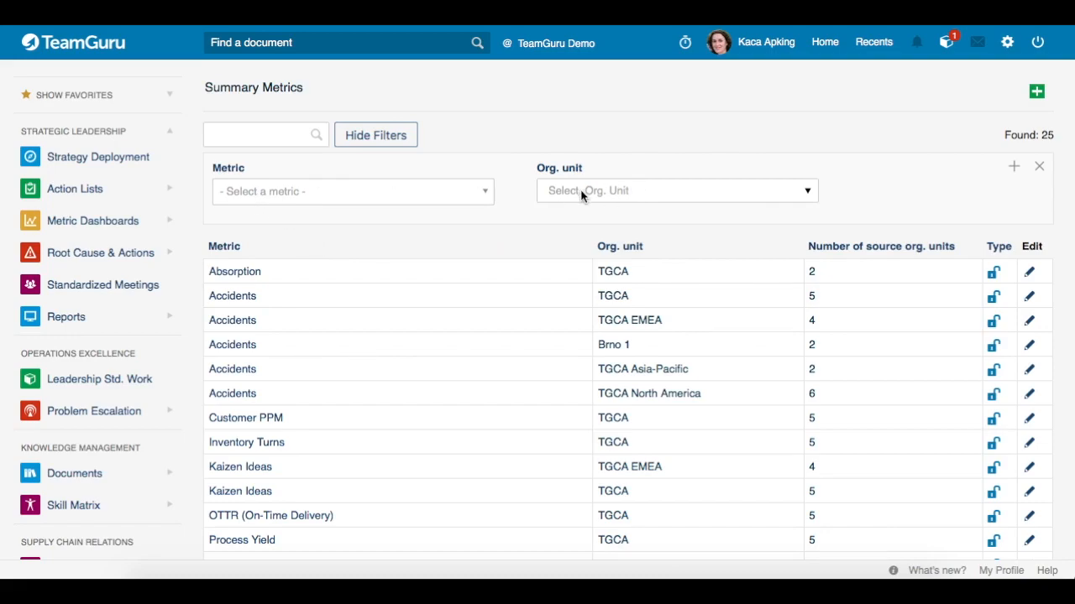
- Filter the summary metrics list by the TGCA org. unit
click(559, 196)
click(703, 137)
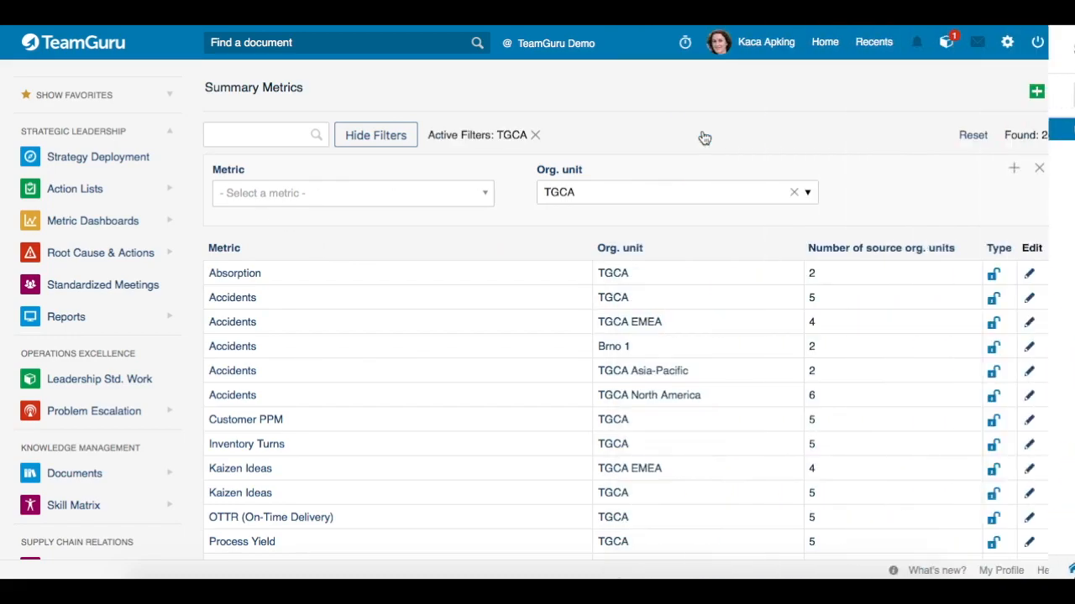
click(249, 477)
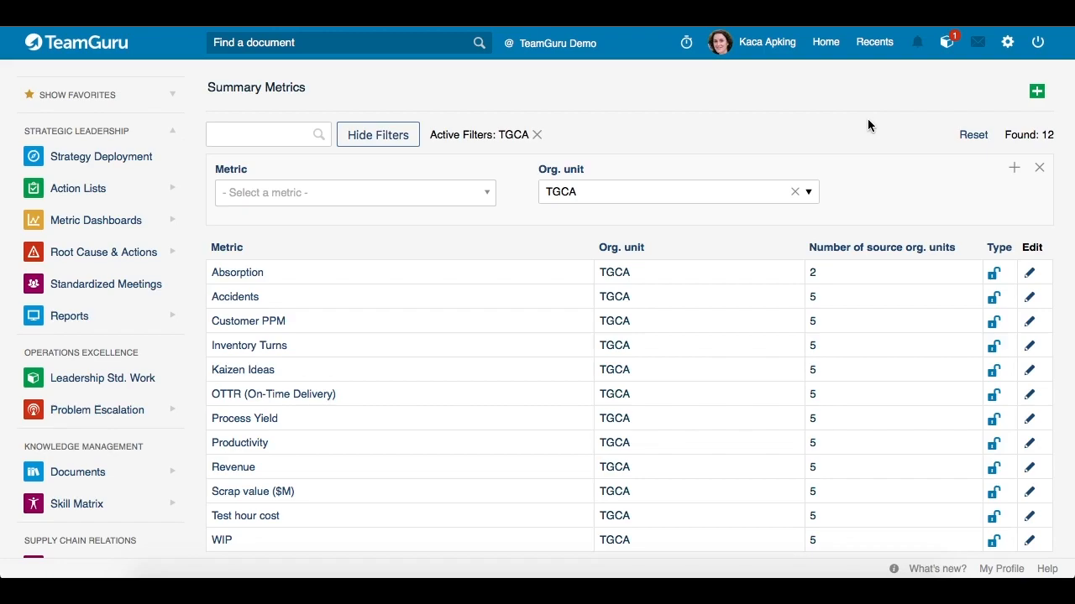
- Start a mass creation based on another summary metric structure, with Quality: Process Yield as the metric to create
click(1035, 92)
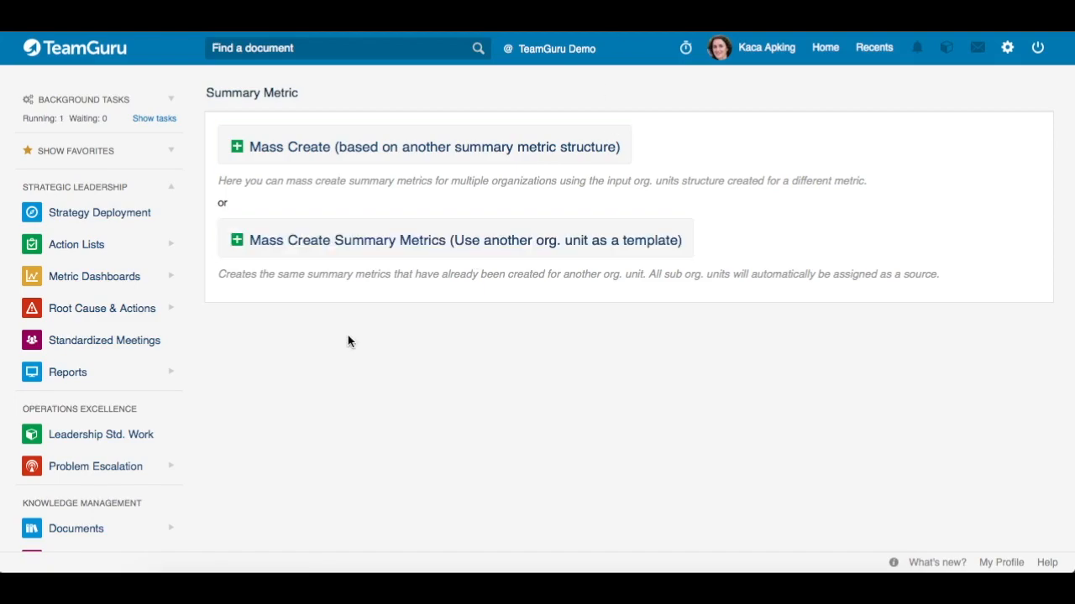
click(288, 156)
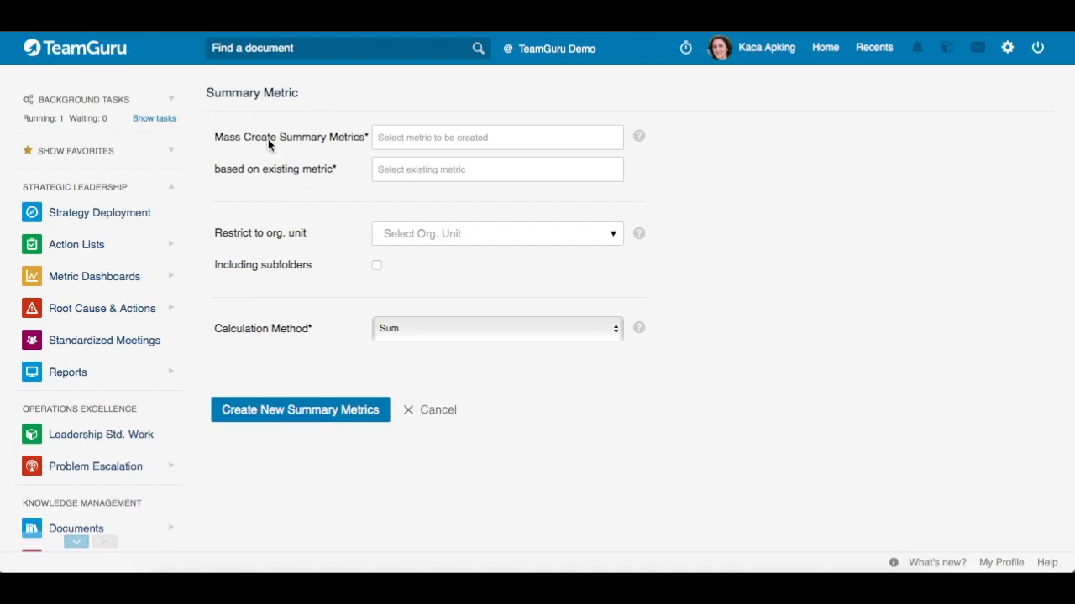
click(486, 139)
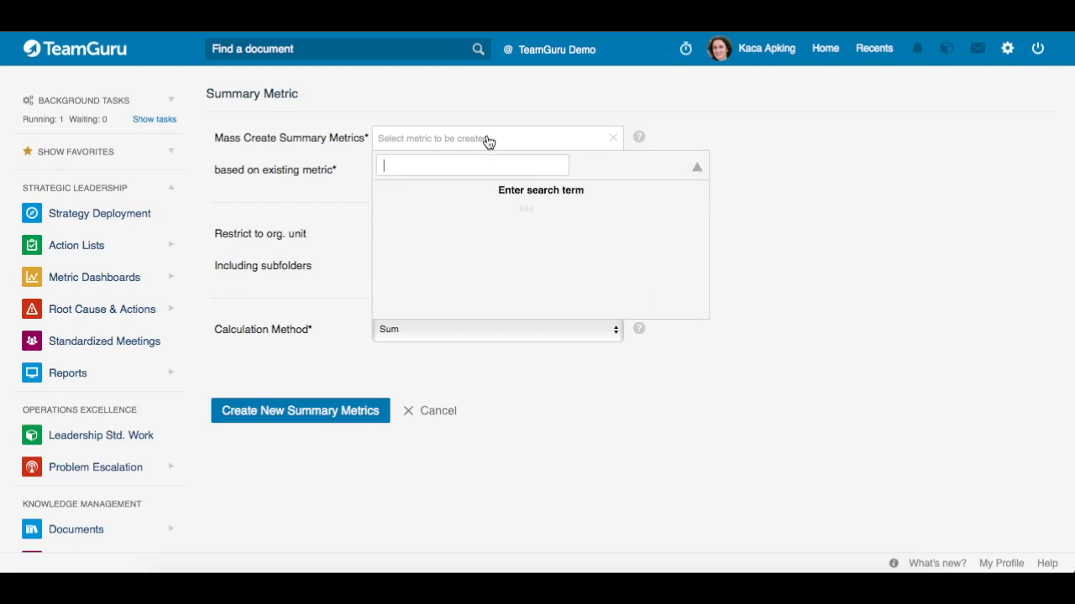
text(Process y)
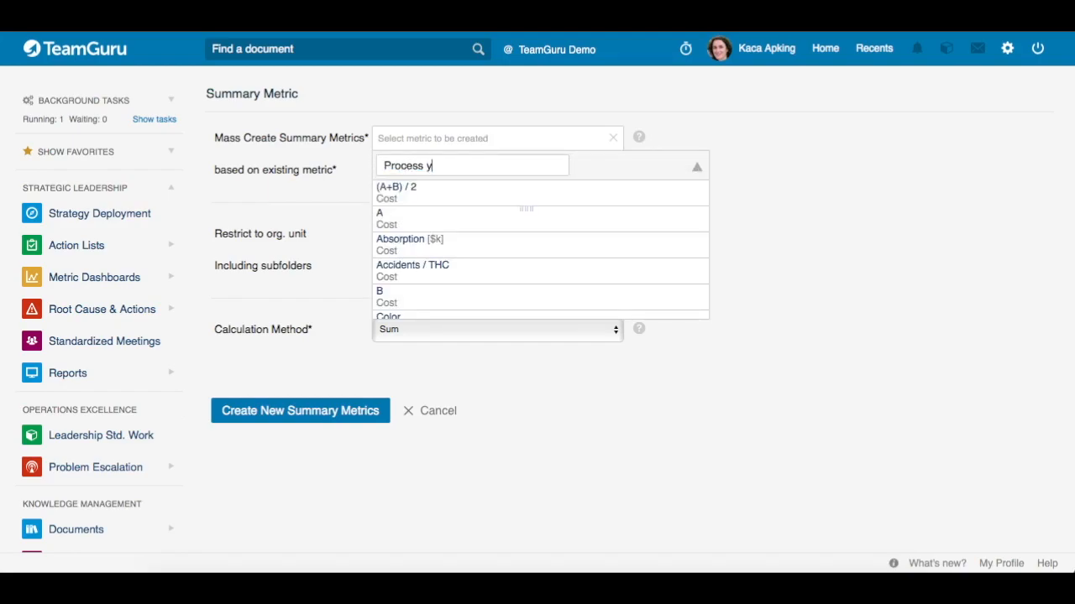
click(400, 196)
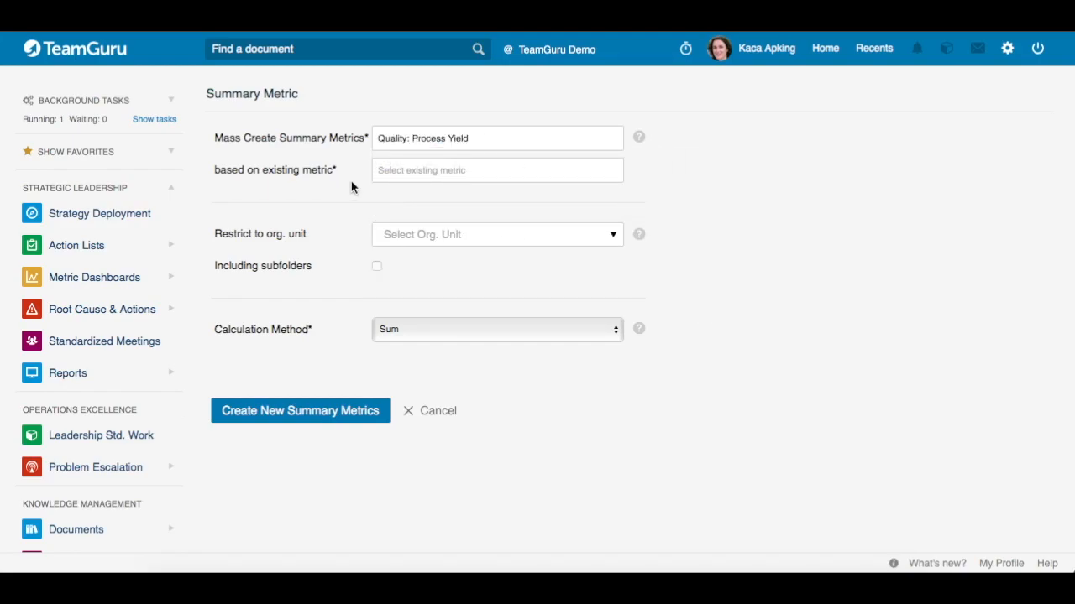
- Base the mass-created summary metrics on the existing Safety: Accidents metric
click(445, 182)
text(Acciden)
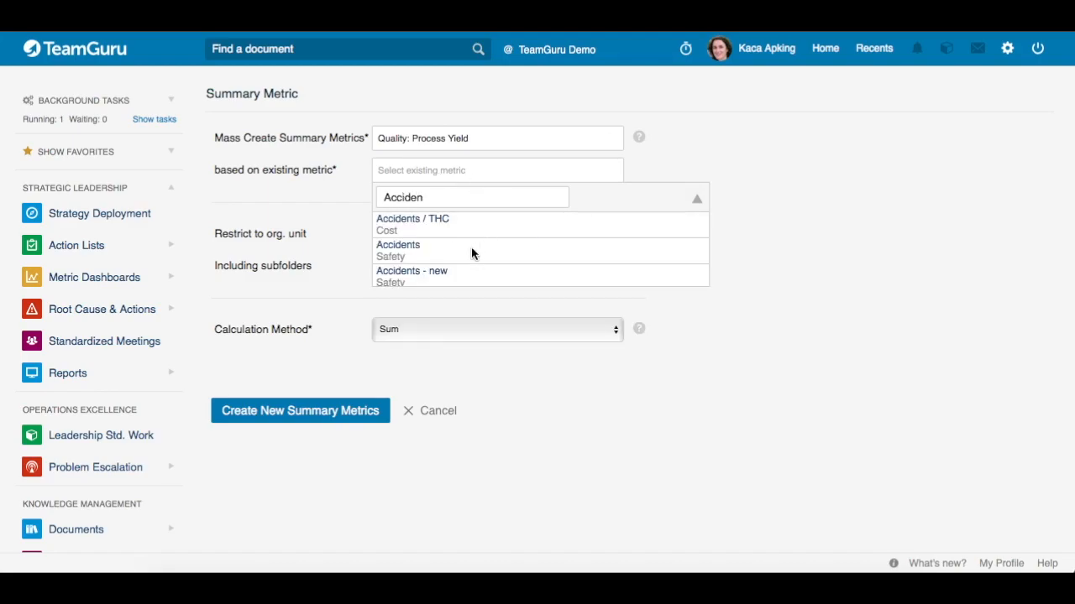
click(388, 250)
scroll(388, 250, down, 1)
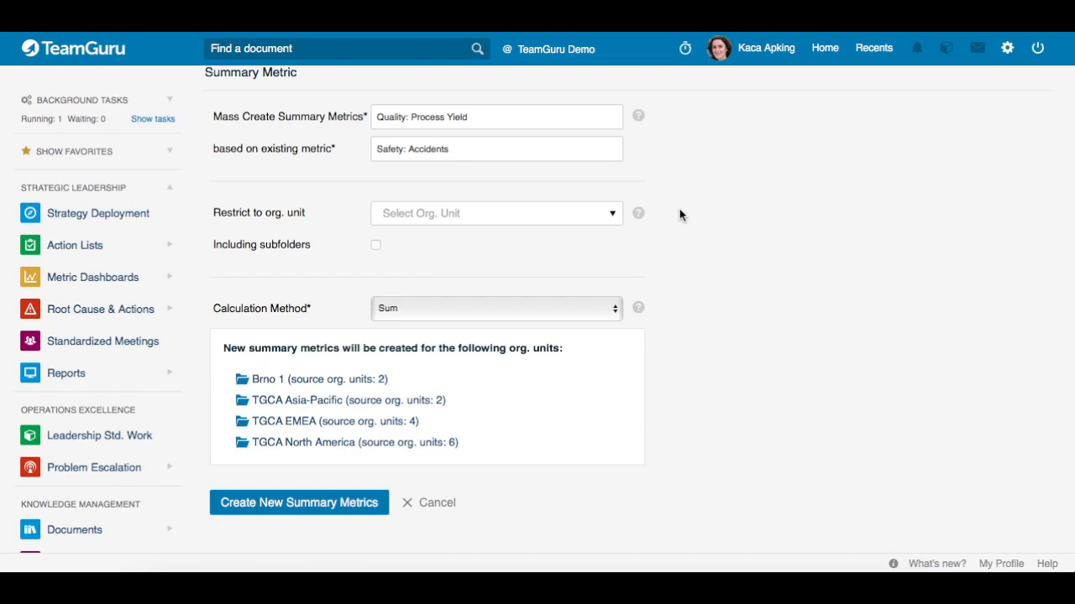
- Look through the org. units available for restricting the mass creation and the available calculation methods
click(613, 217)
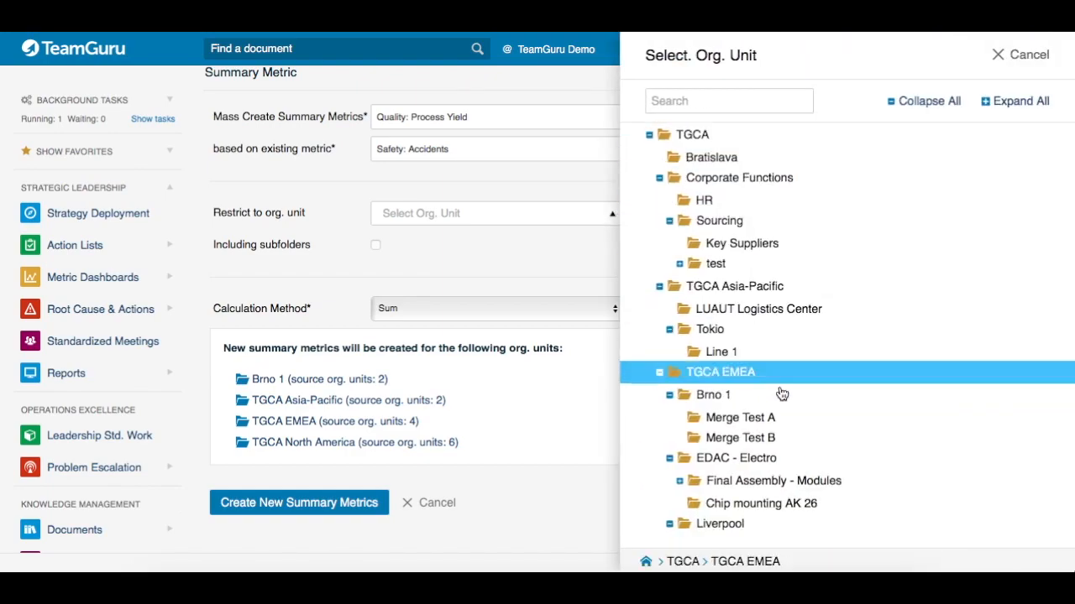
click(1031, 55)
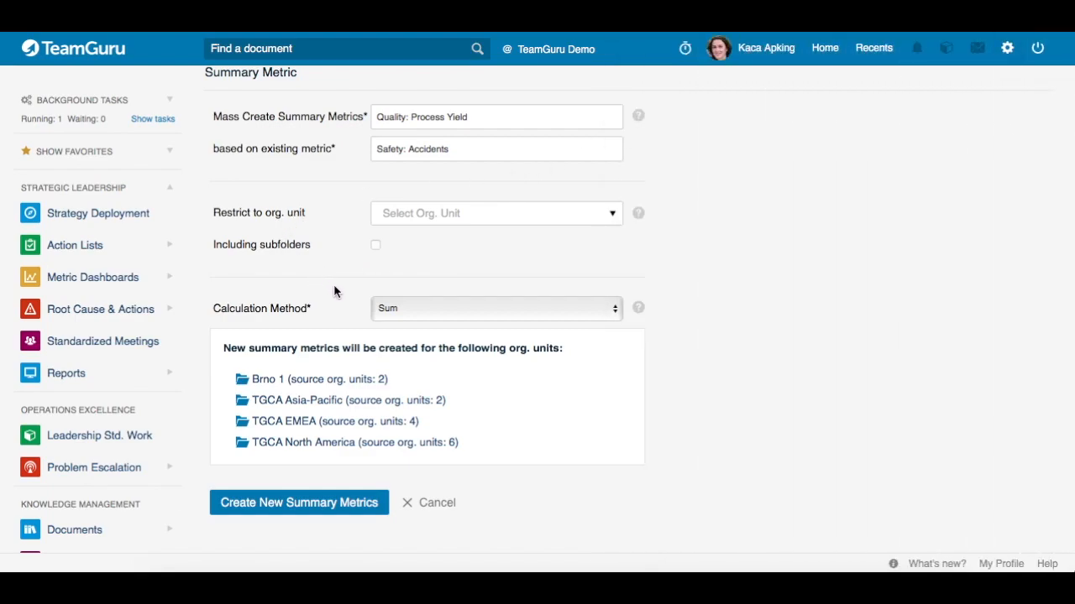
click(615, 316)
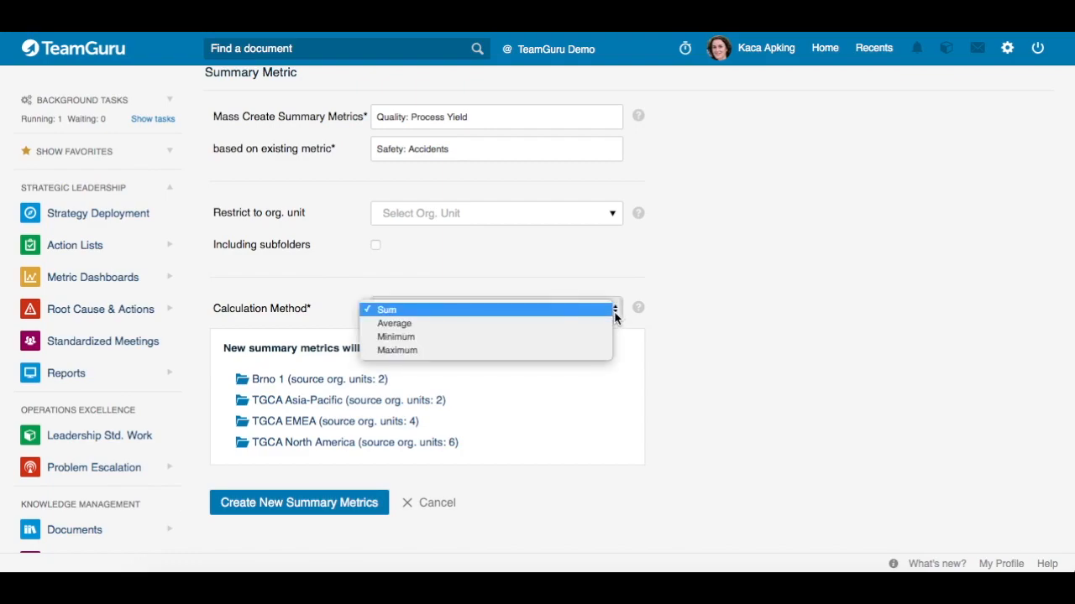
click(721, 264)
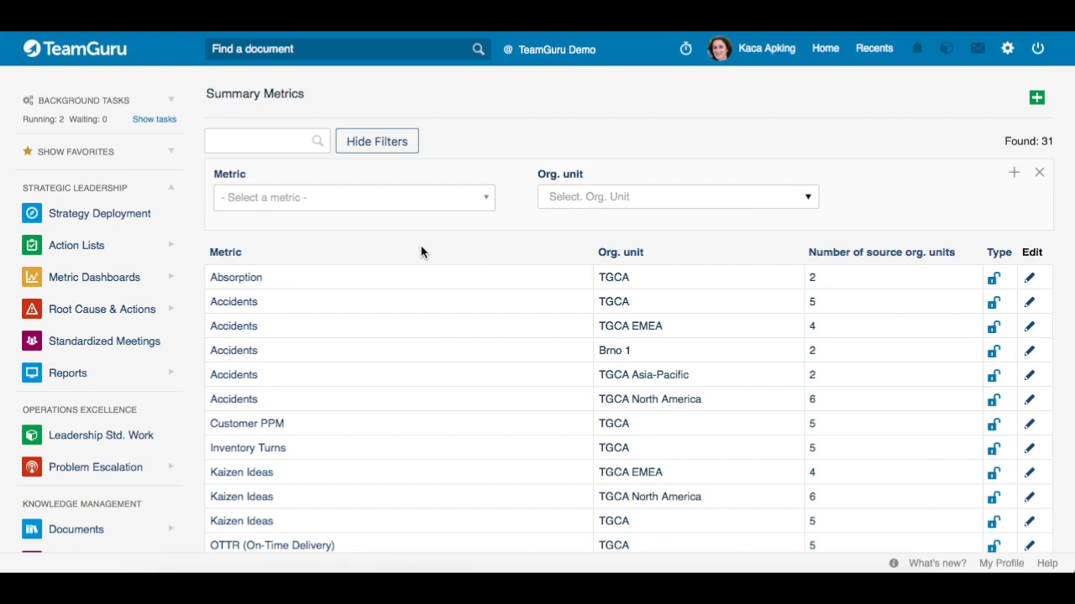
- Filter the summary metrics list by the Process Yield metric
click(385, 198)
text(P)
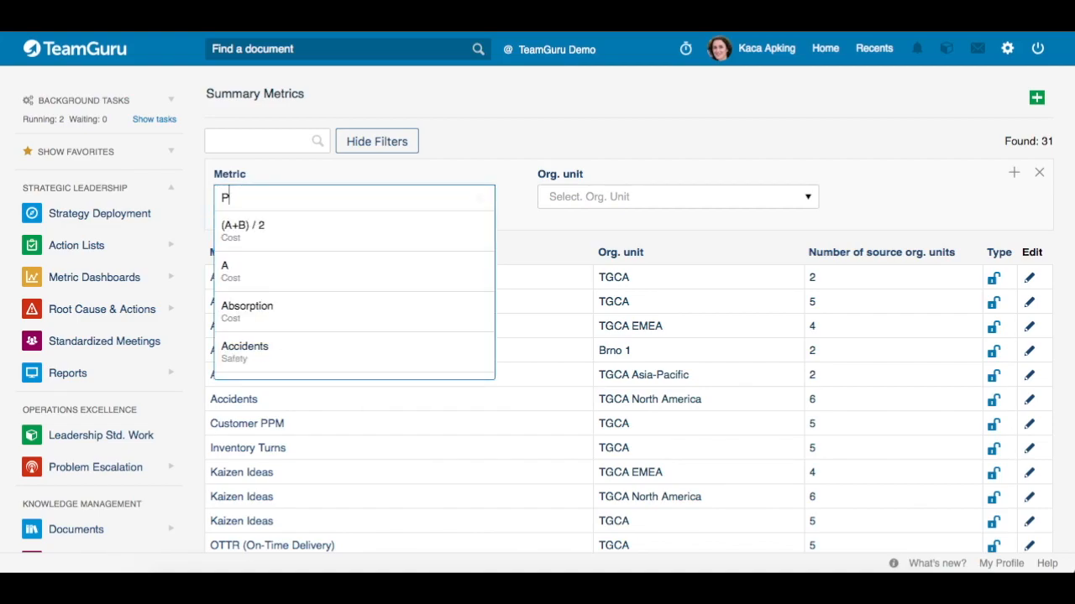
text(rocess Y)
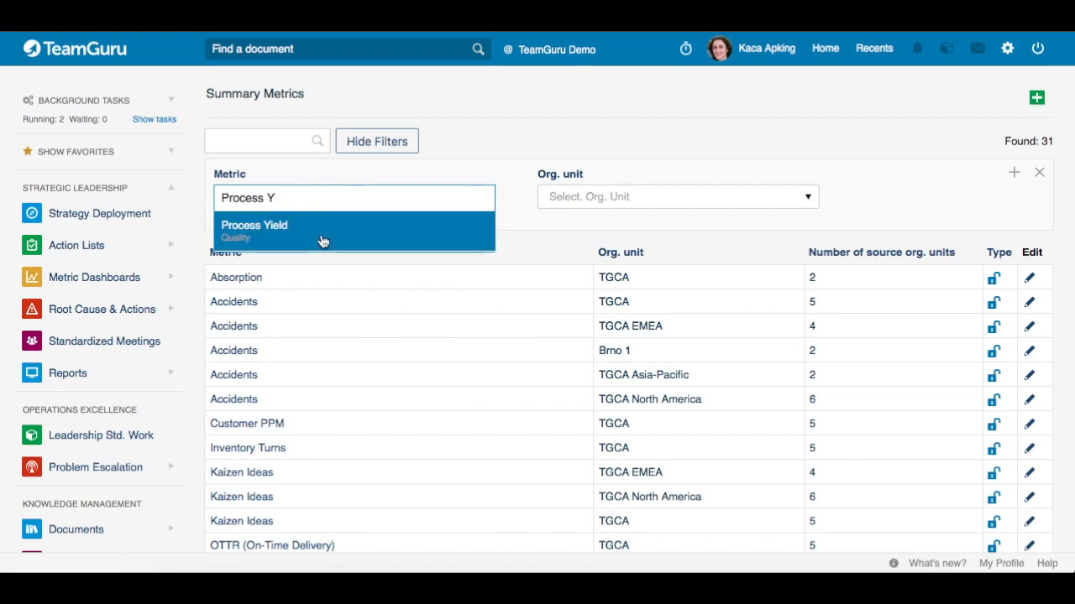
click(255, 227)
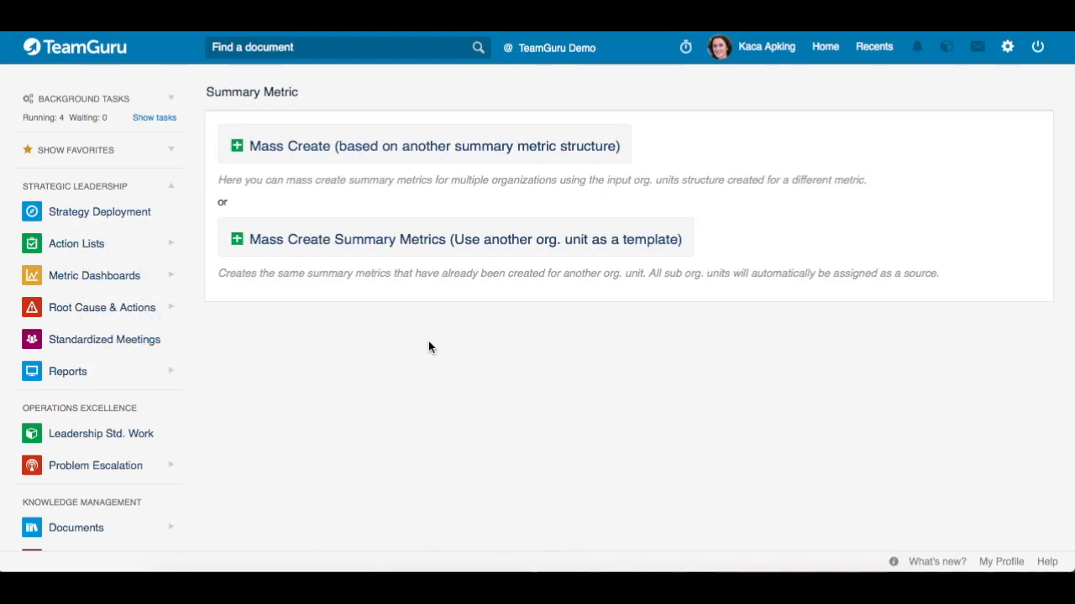
- Start a mass creation of summary metrics that uses another org. unit as a template, with TGCA North America as the target org. unit
click(308, 243)
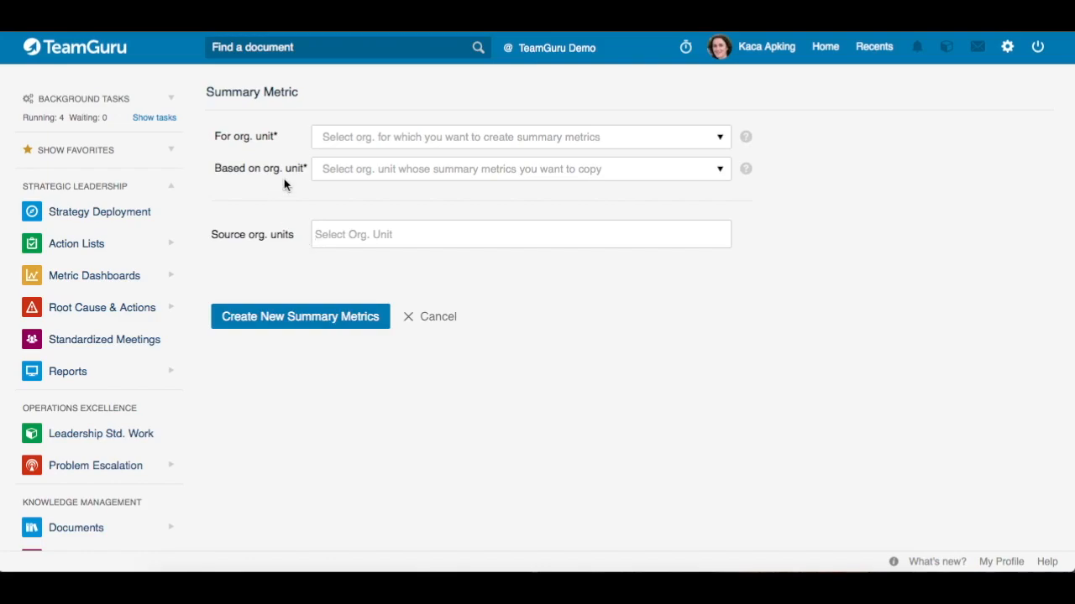
click(471, 143)
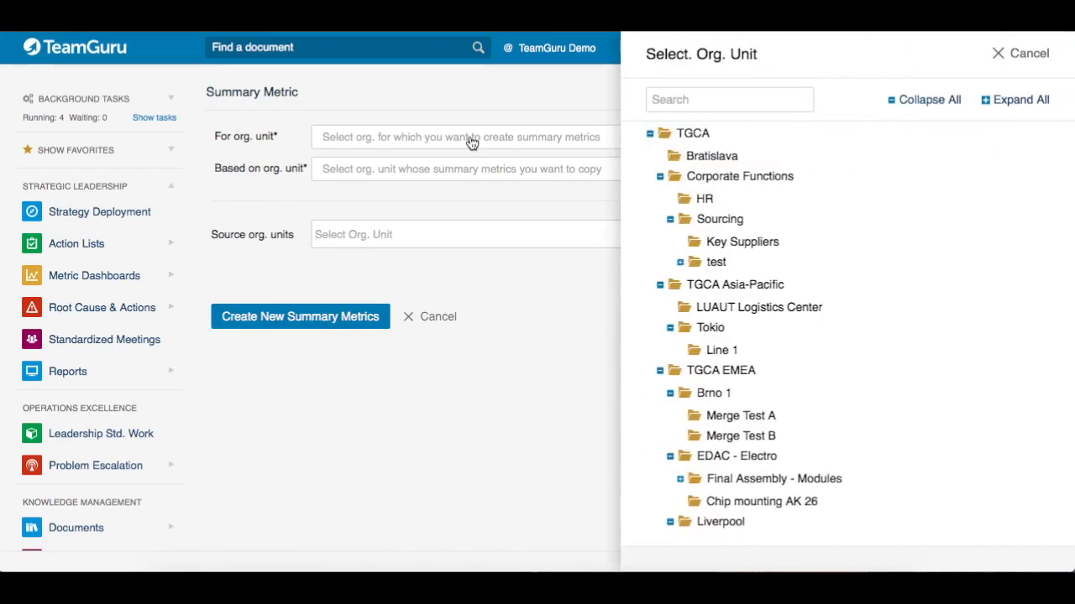
scroll(700, 271, down, 7)
scroll(733, 270, down, 2)
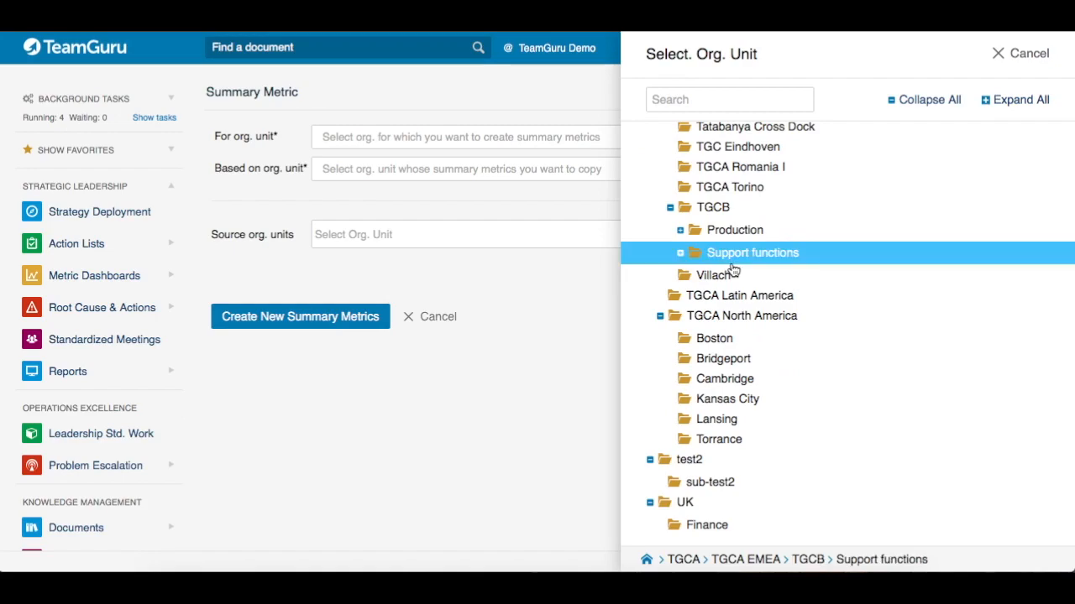
click(775, 327)
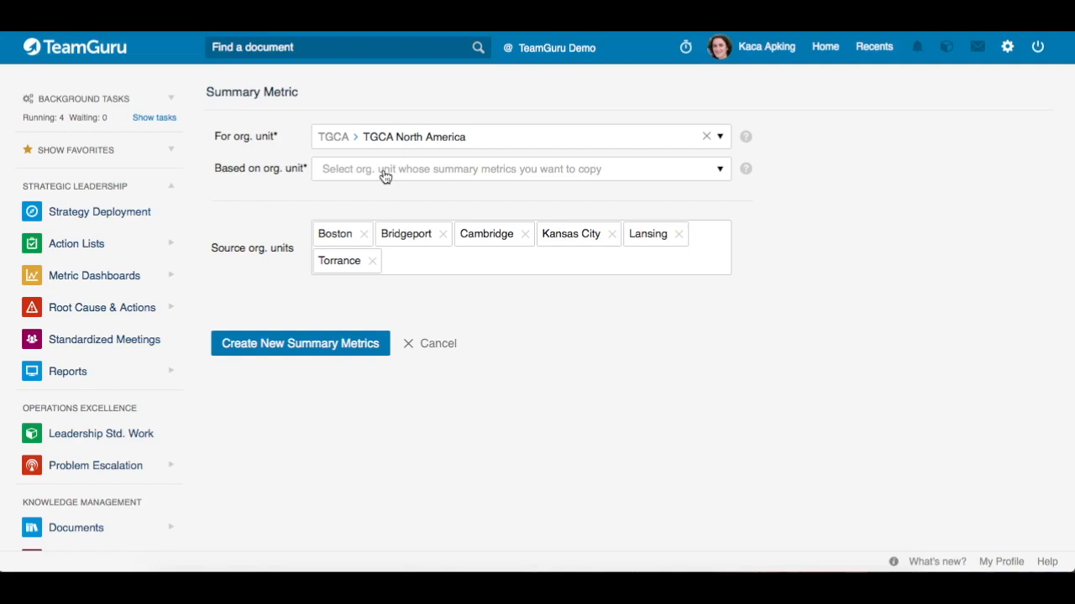
- Base the new summary metrics on those of TGCA EMEA, and review the selection of source org. units
click(384, 169)
scroll(780, 294, down, 3)
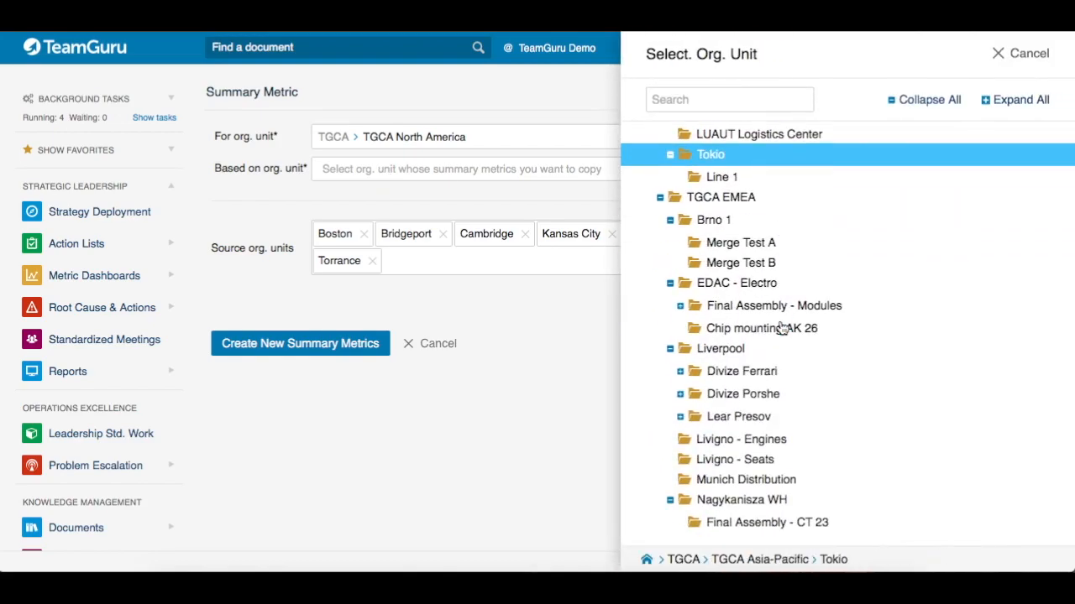
click(747, 202)
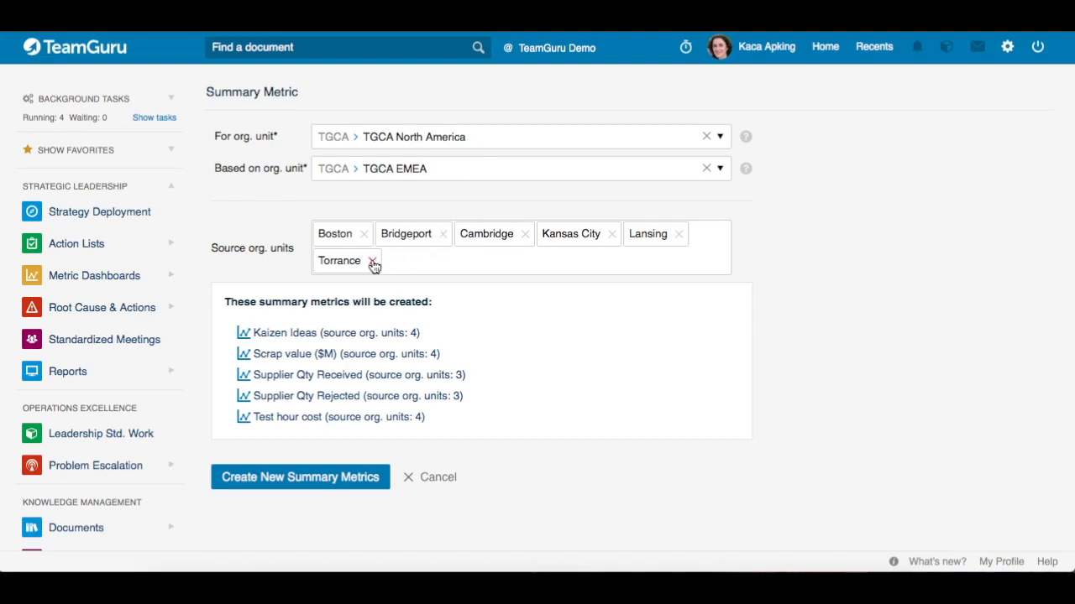
click(444, 265)
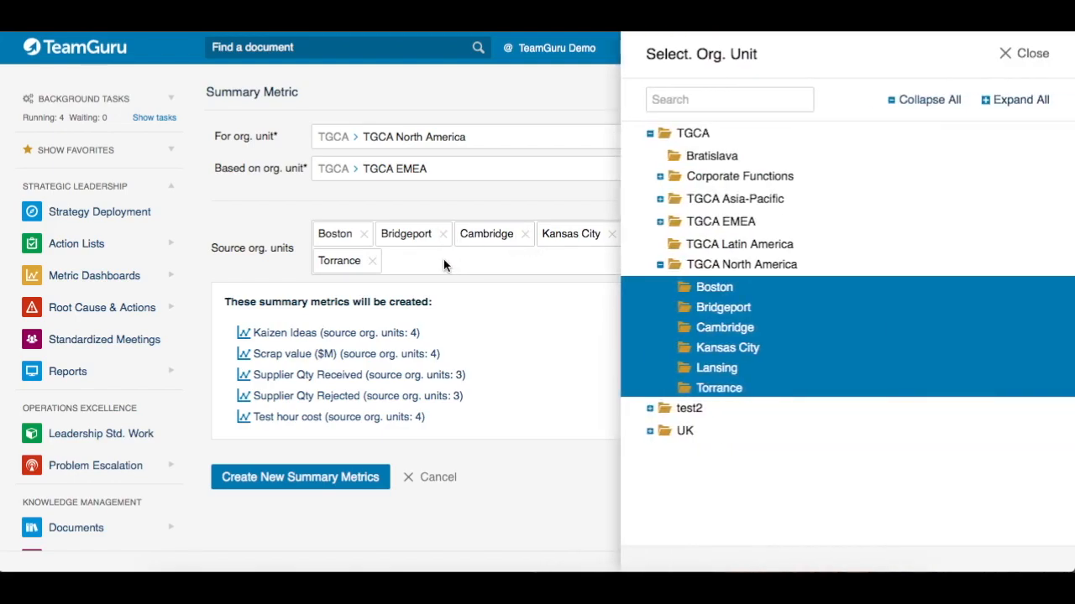
click(1032, 54)
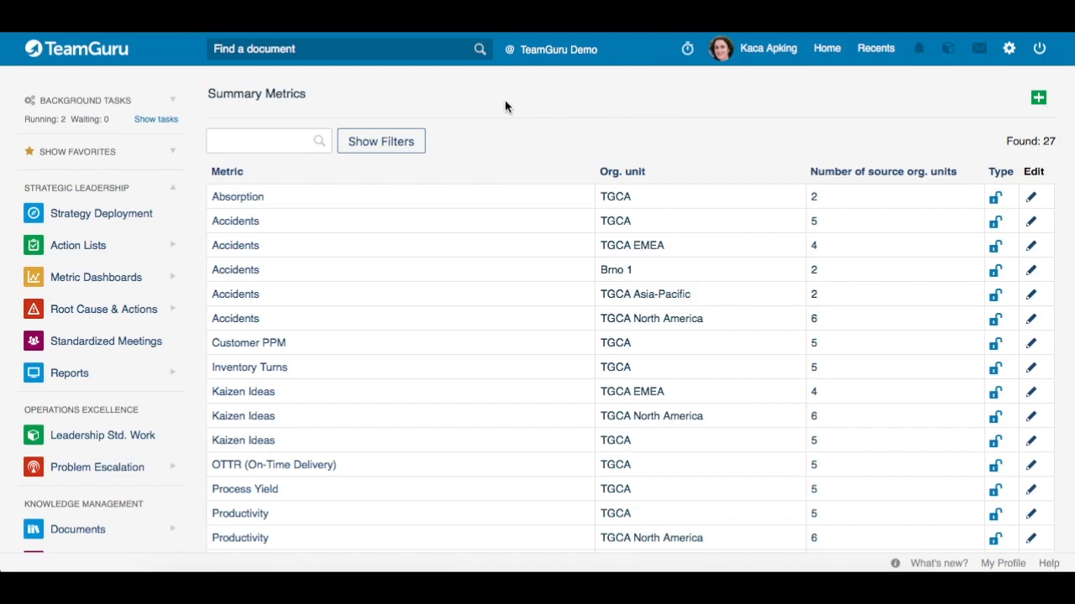
- Filter the summary metrics list by the TGCA North America org. unit
click(389, 142)
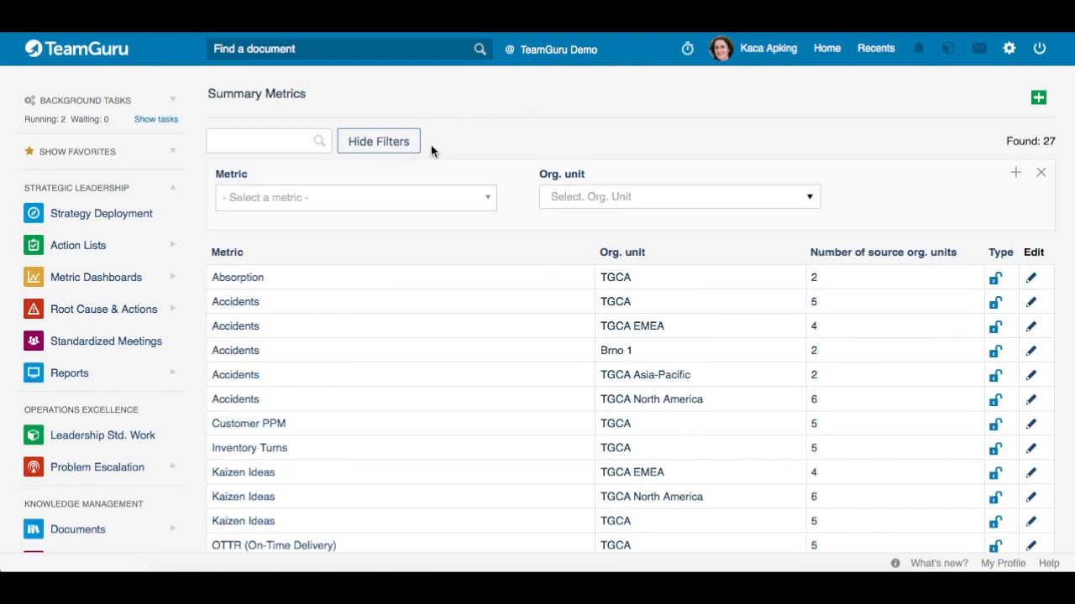
click(671, 207)
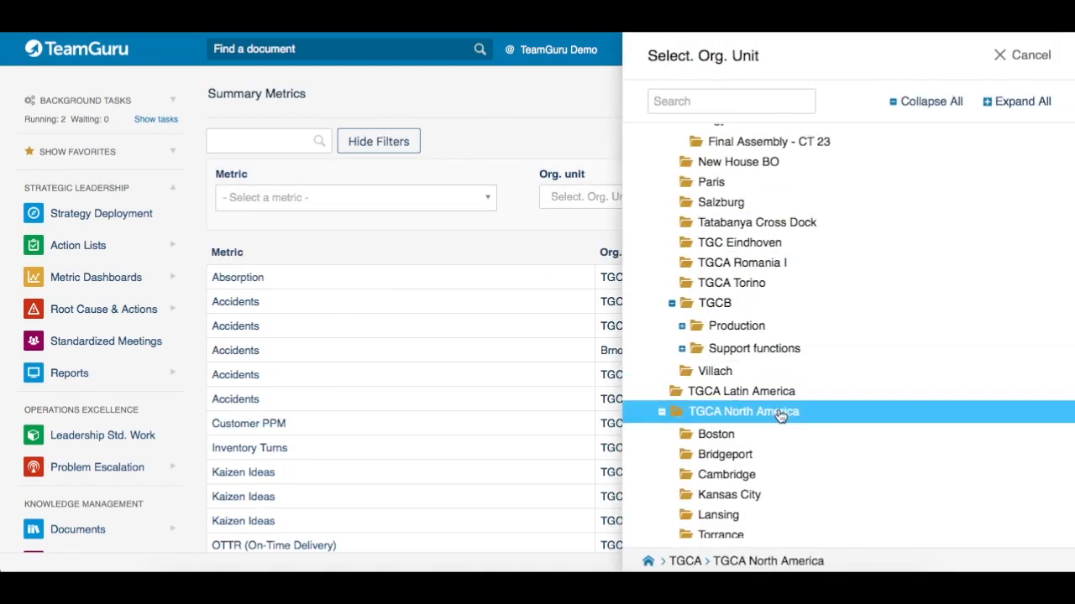
click(780, 412)
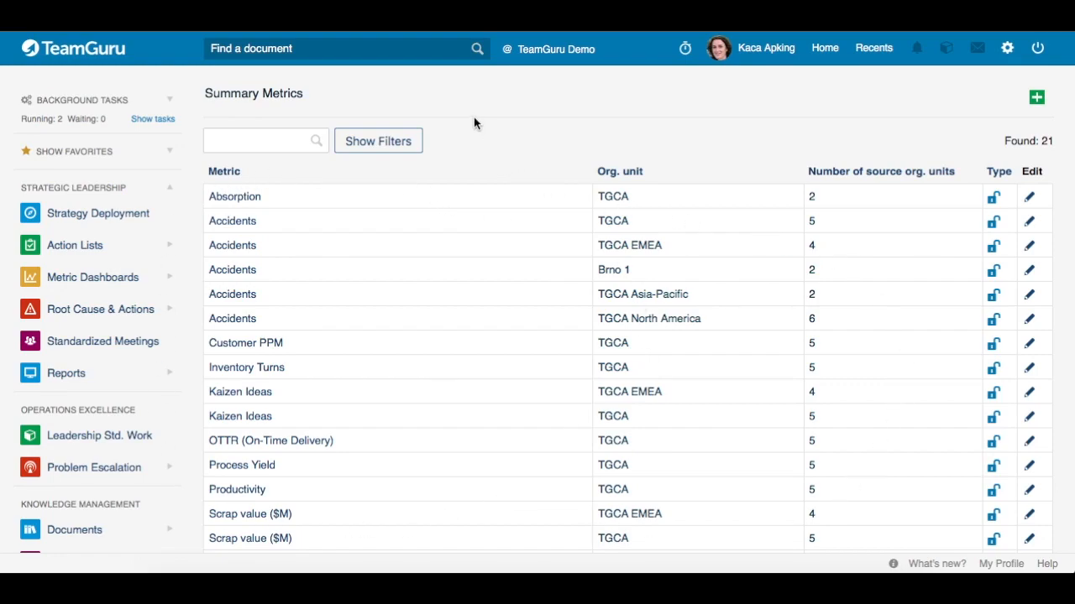
- Show the summary metrics filters and look through the metrics available for filtering
click(362, 143)
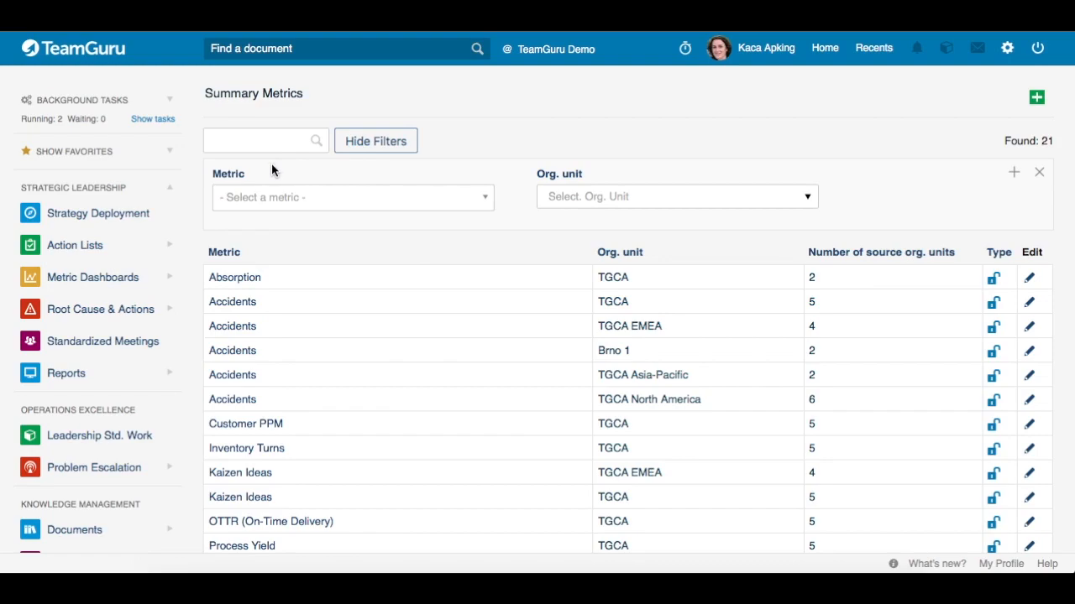
click(487, 206)
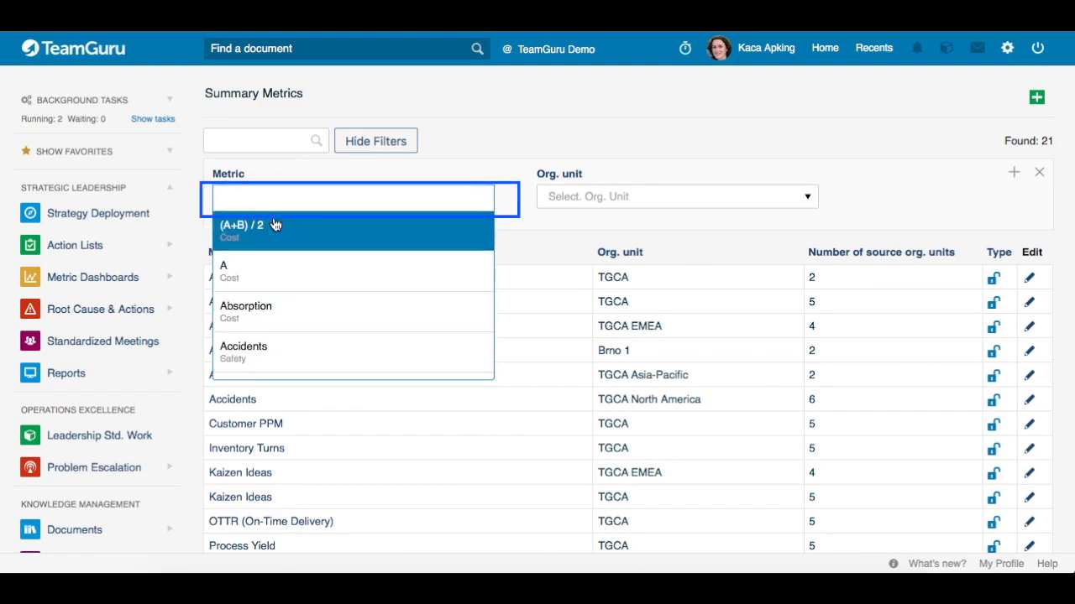
click(501, 167)
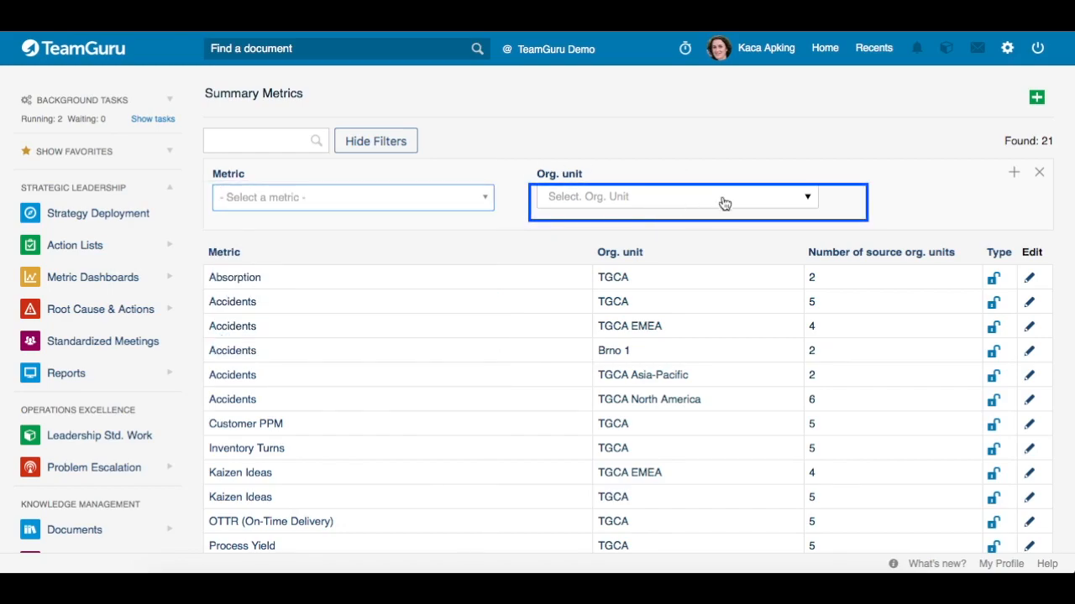
- Restrict the summary metrics list to TGCA North America, clear that restriction and hide the filters
click(807, 198)
click(772, 343)
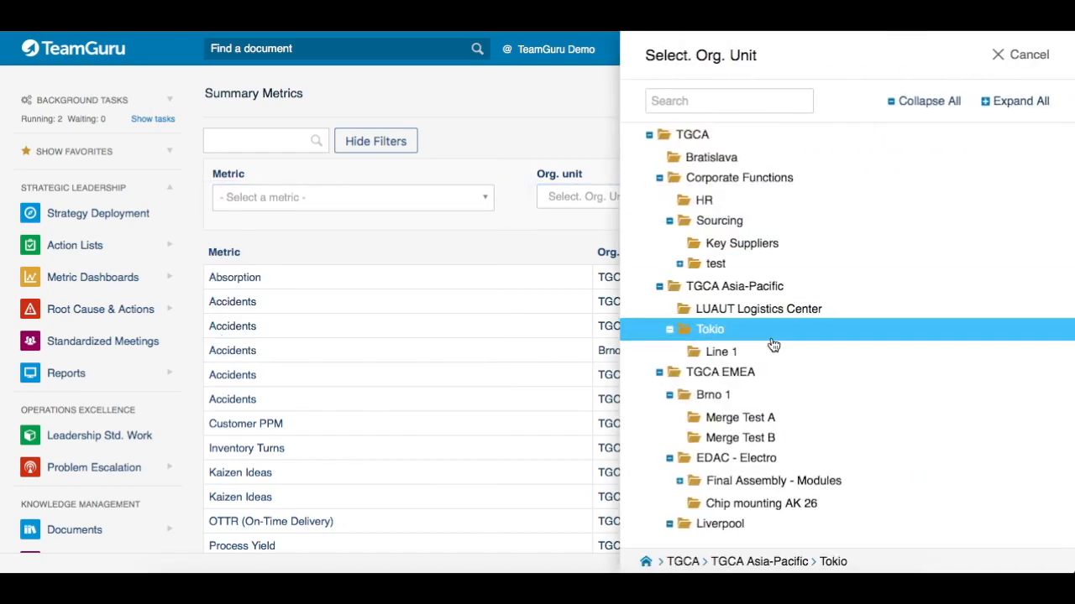
scroll(772, 345, down, 5)
click(772, 342)
scroll(772, 345, down, 4)
click(773, 343)
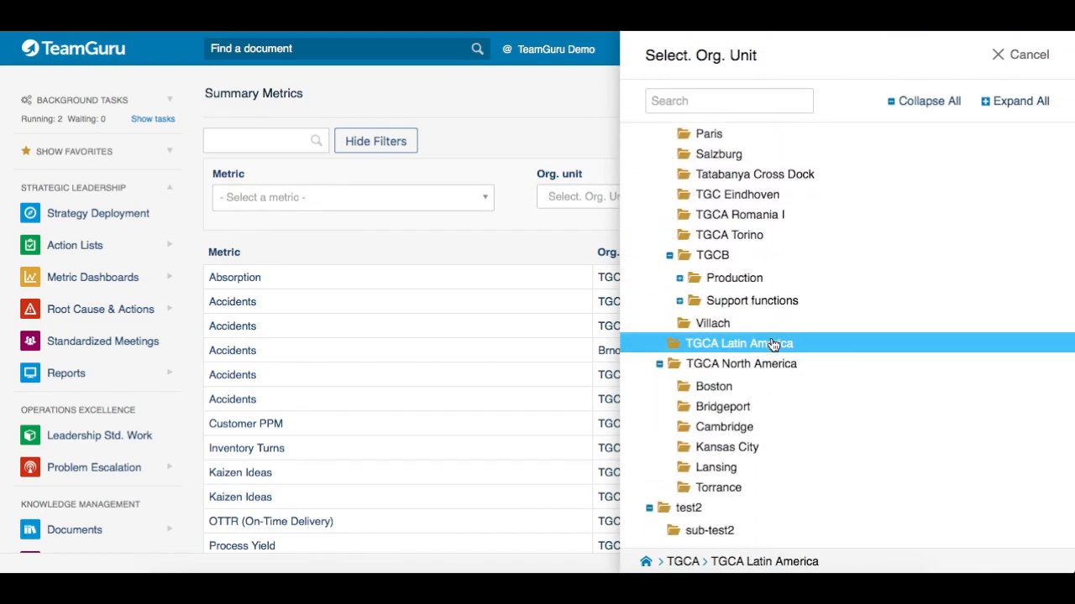
scroll(773, 344, down, 1)
click(780, 298)
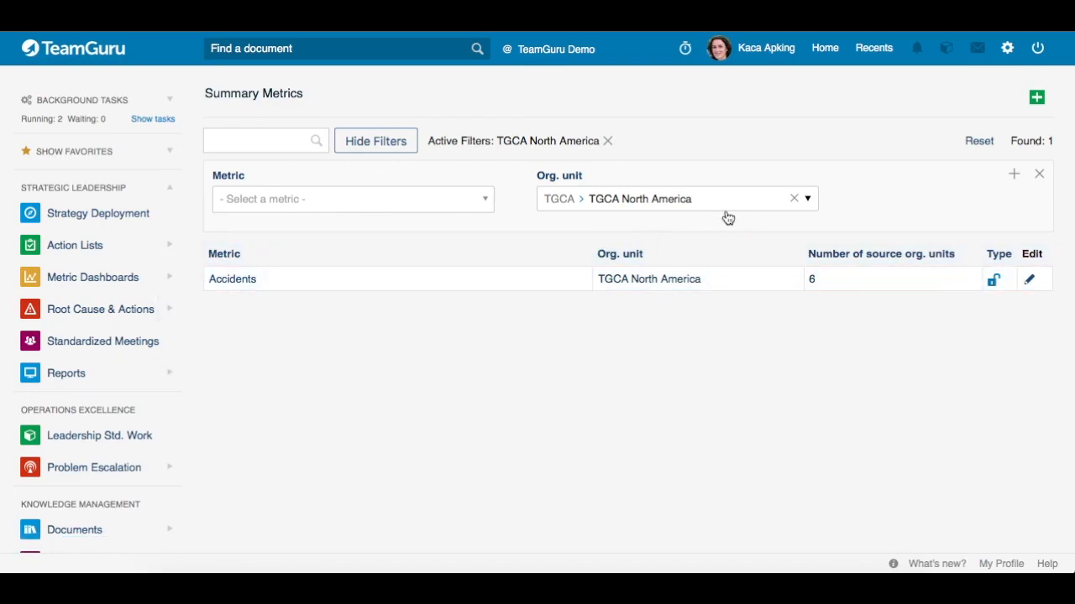
click(609, 144)
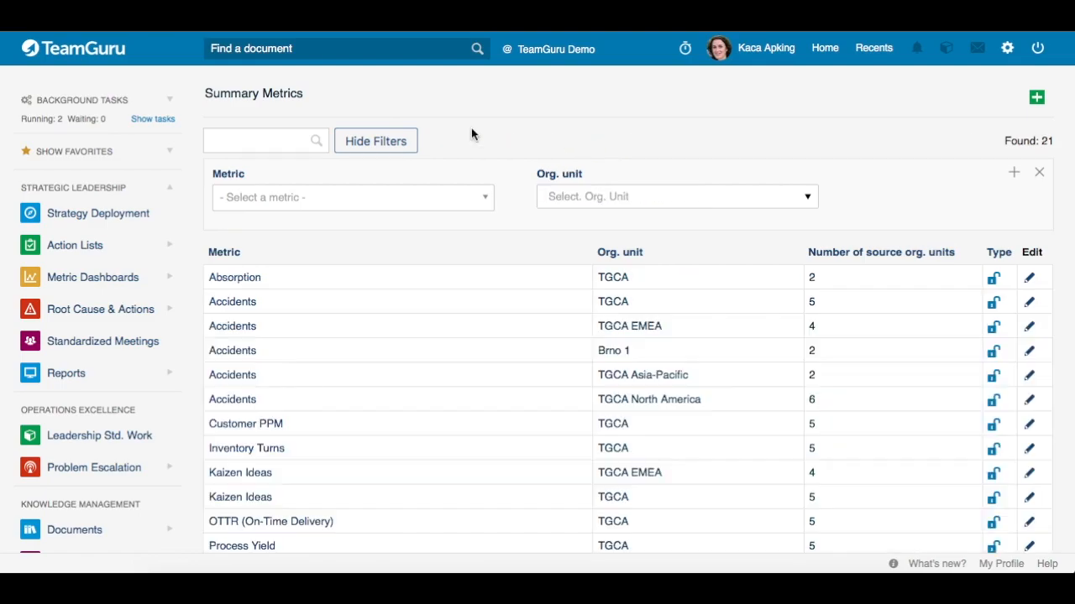
click(395, 141)
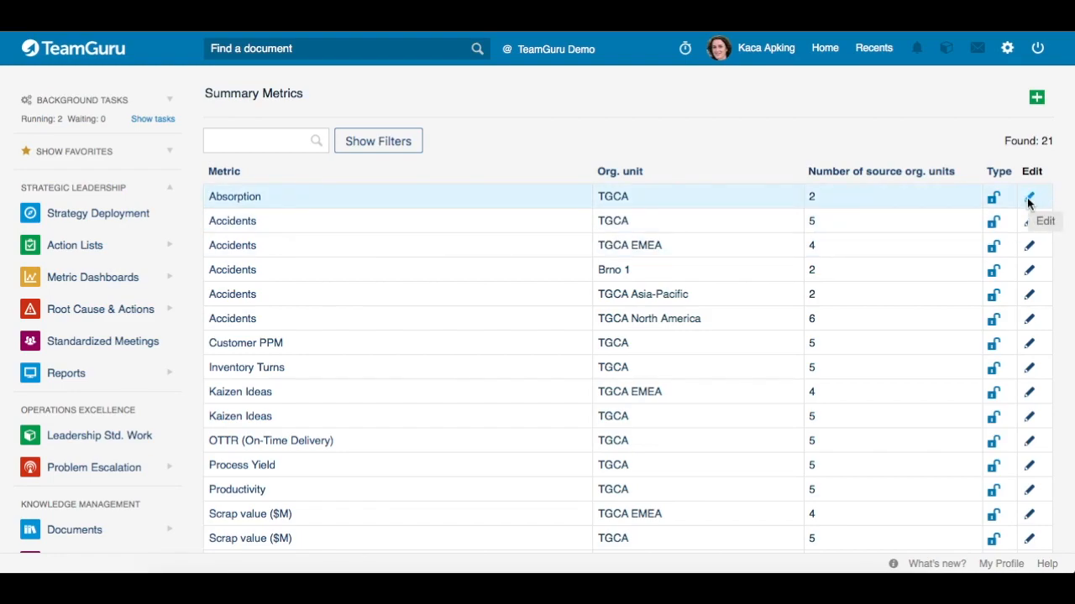
- View the settings of the TGCA Absorption summary metric and leave them without saving
click(778, 211)
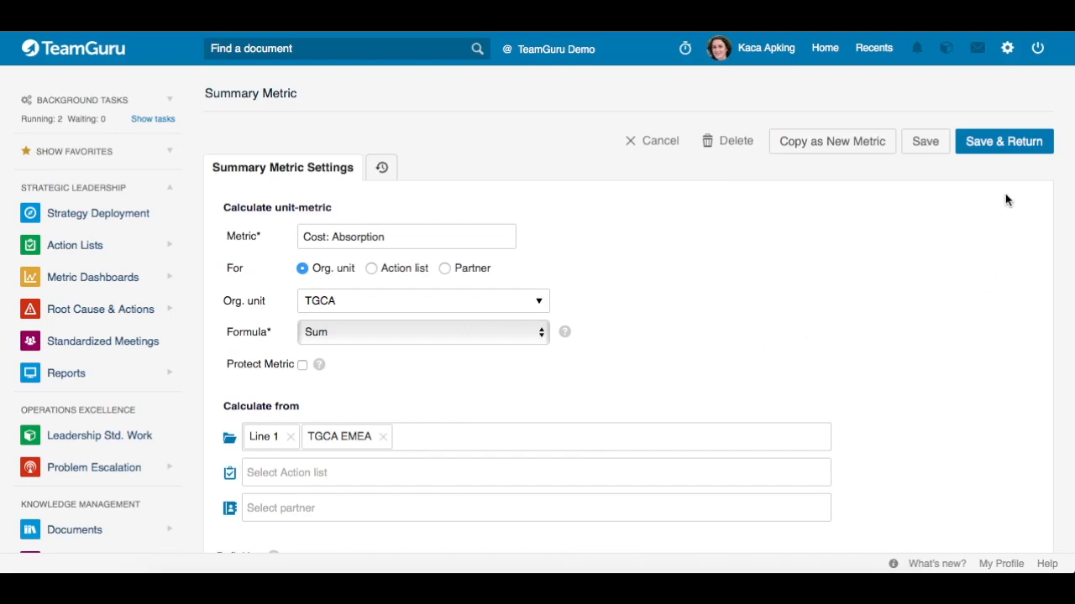
click(648, 140)
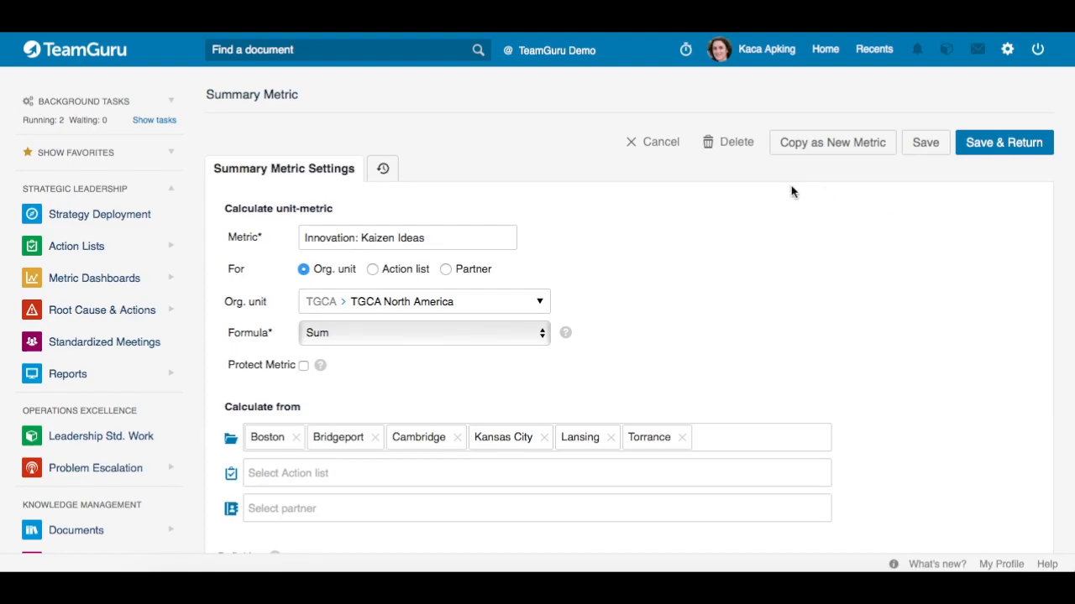
- Copy the Kaizen Ideas summary metric of TGCA North America as a new metric, and look through the metrics available for it
click(796, 153)
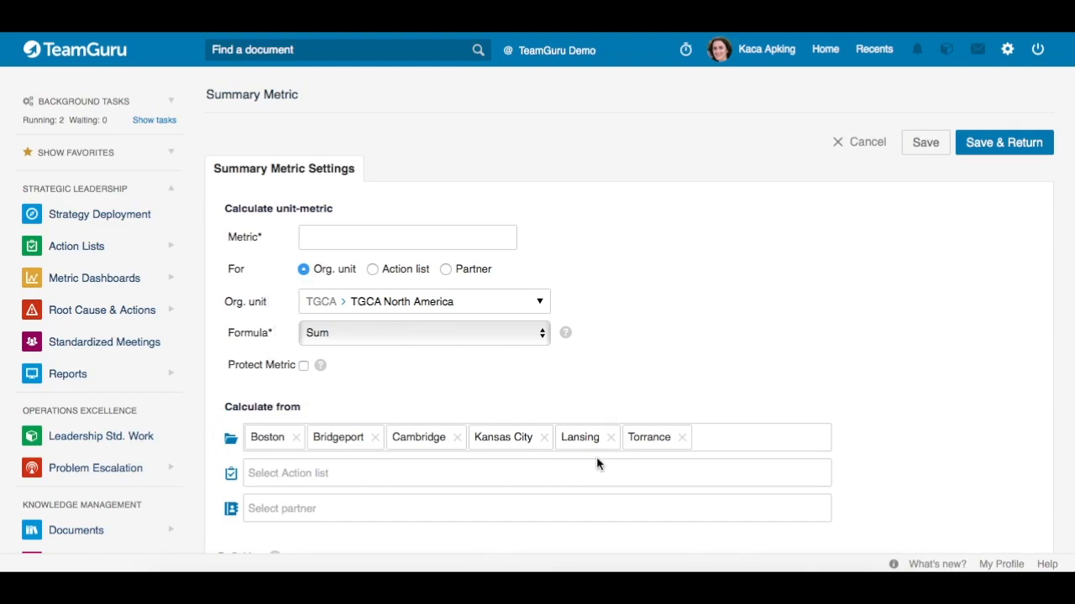
click(319, 244)
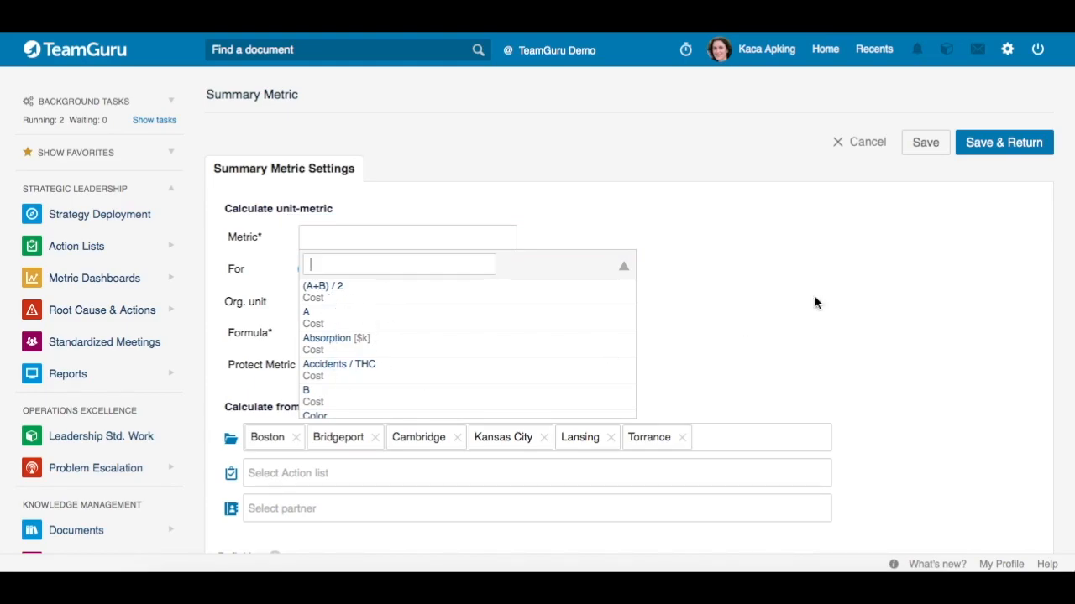
click(739, 139)
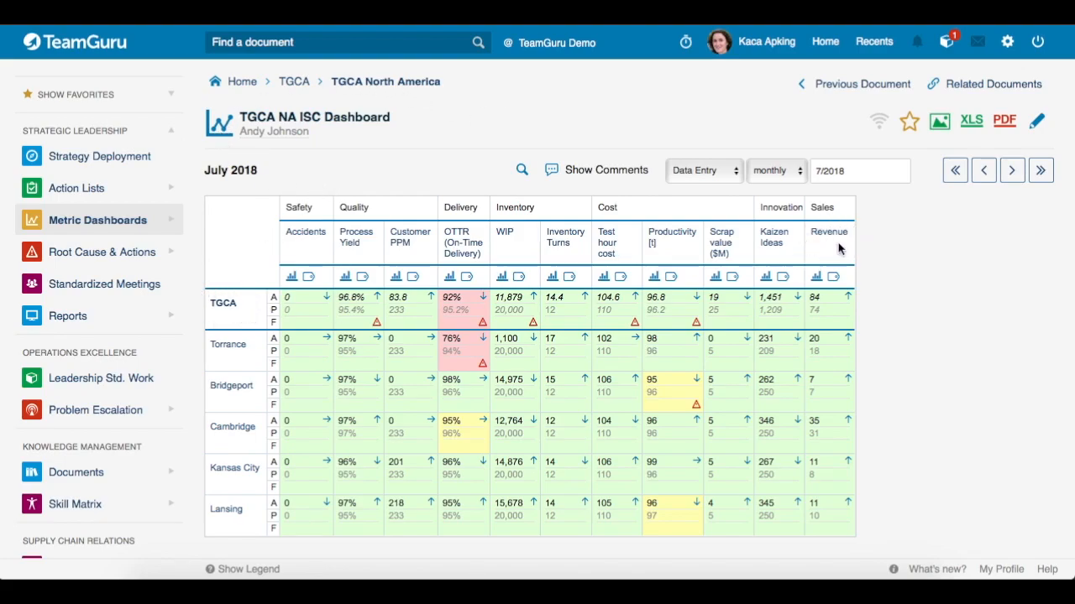
- Examine TGCA's July 2018 Revenue entry on the dashboard, including its related metrics
click(824, 308)
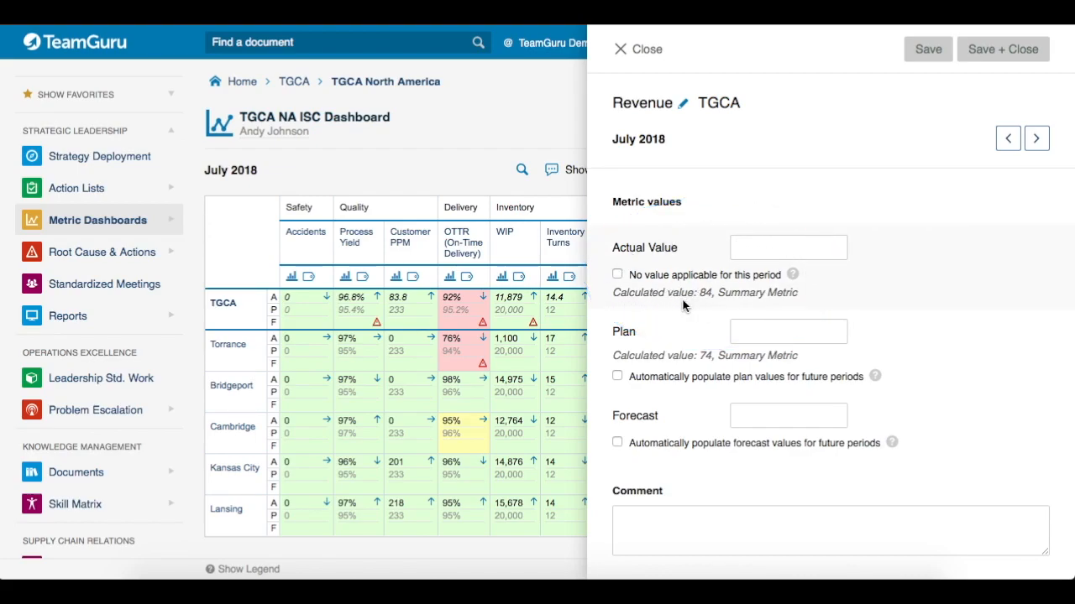
scroll(683, 305, down, 5)
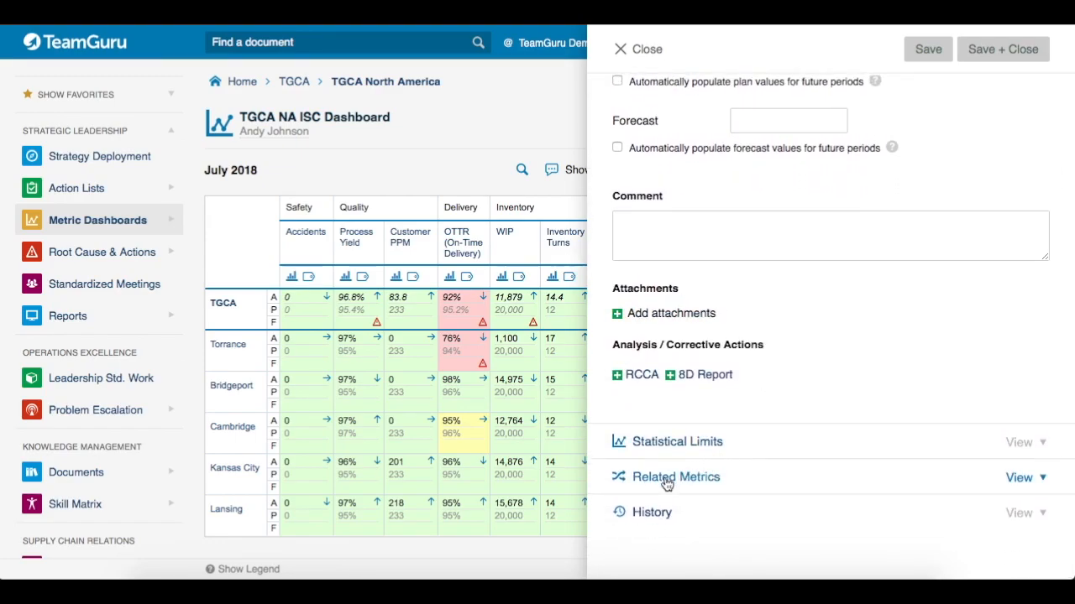
click(666, 480)
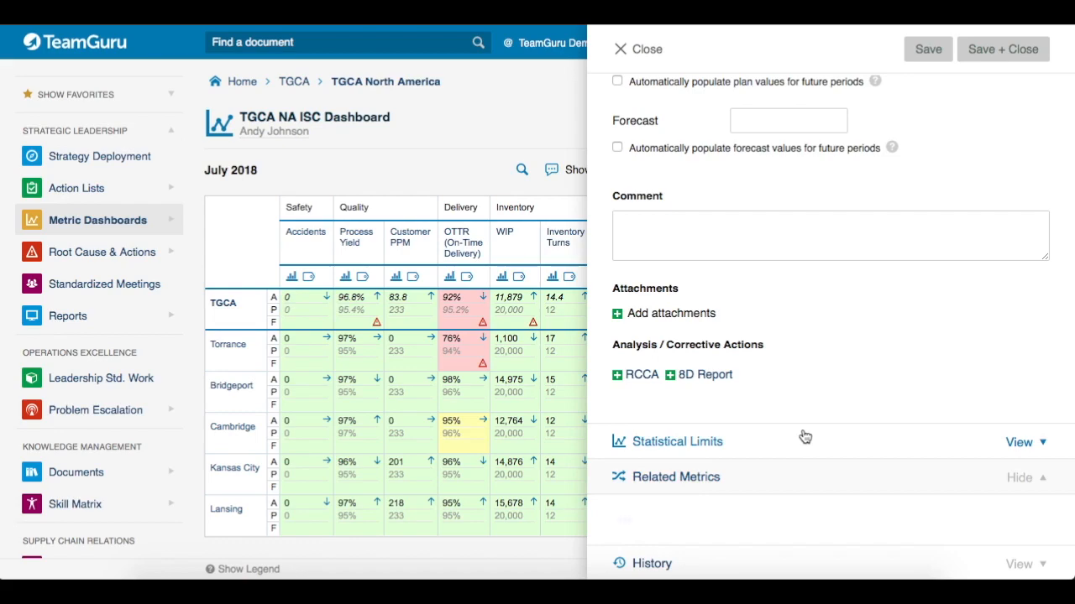
scroll(804, 435, down, 4)
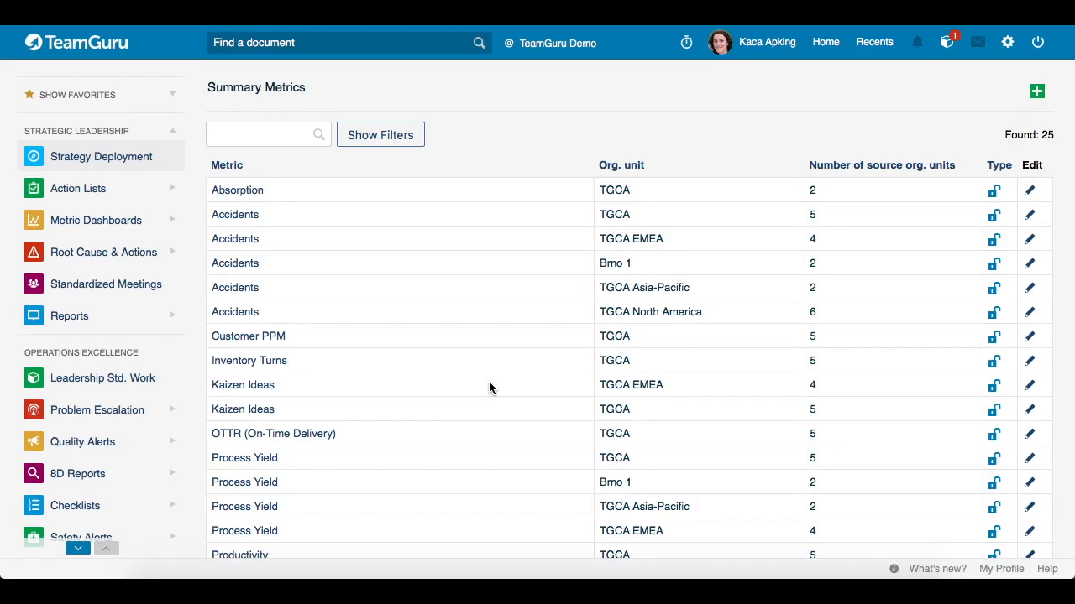
- Add Boston to the source org. units of the TGCA Process Yield summary metric
scroll(491, 317, down, 3)
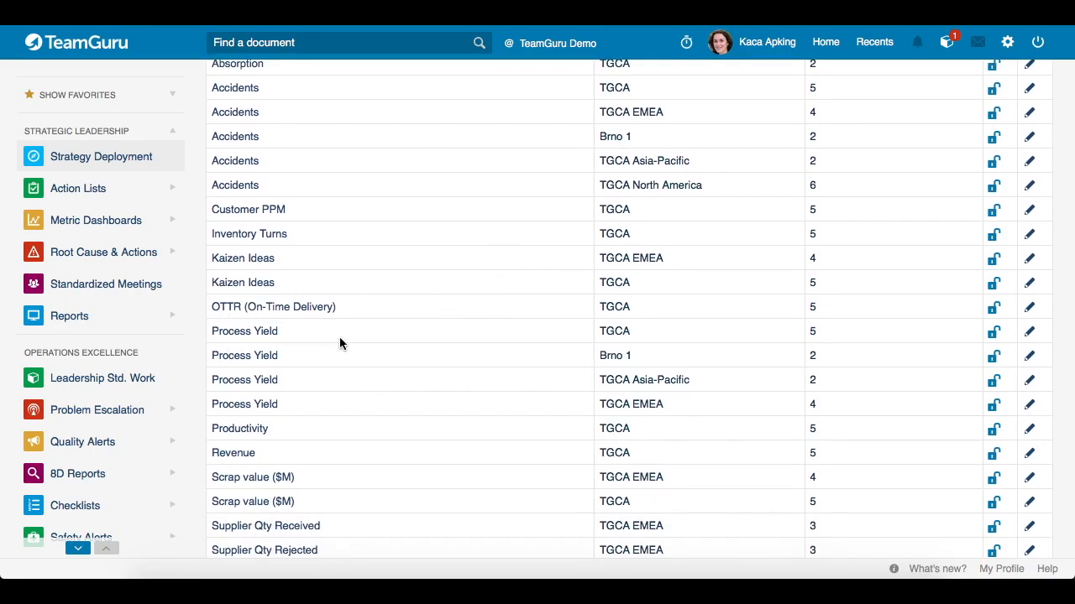
click(532, 353)
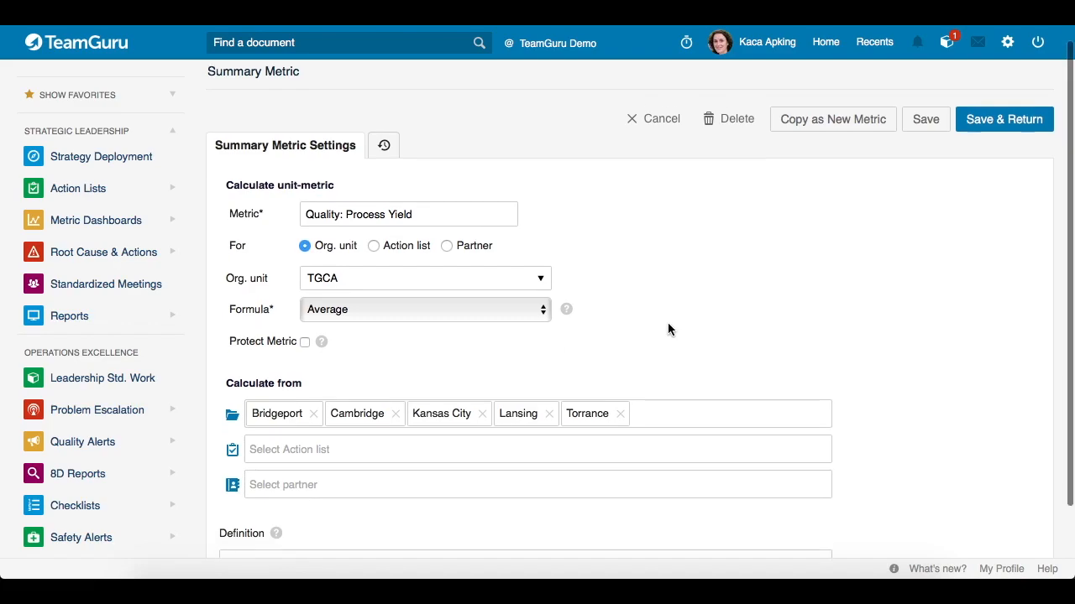
scroll(668, 324, down, 1)
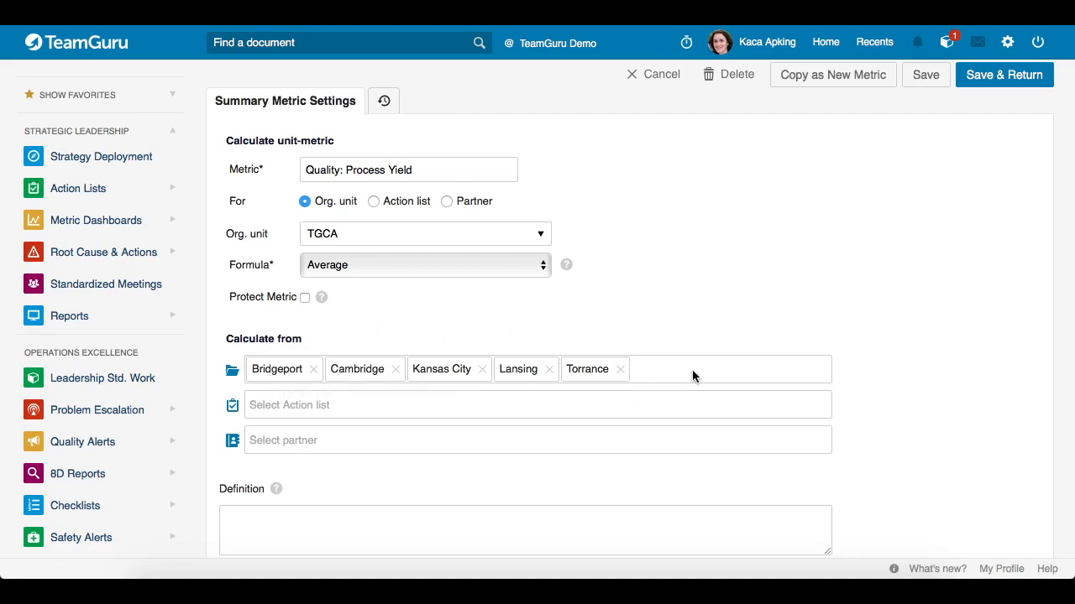
click(665, 368)
click(727, 285)
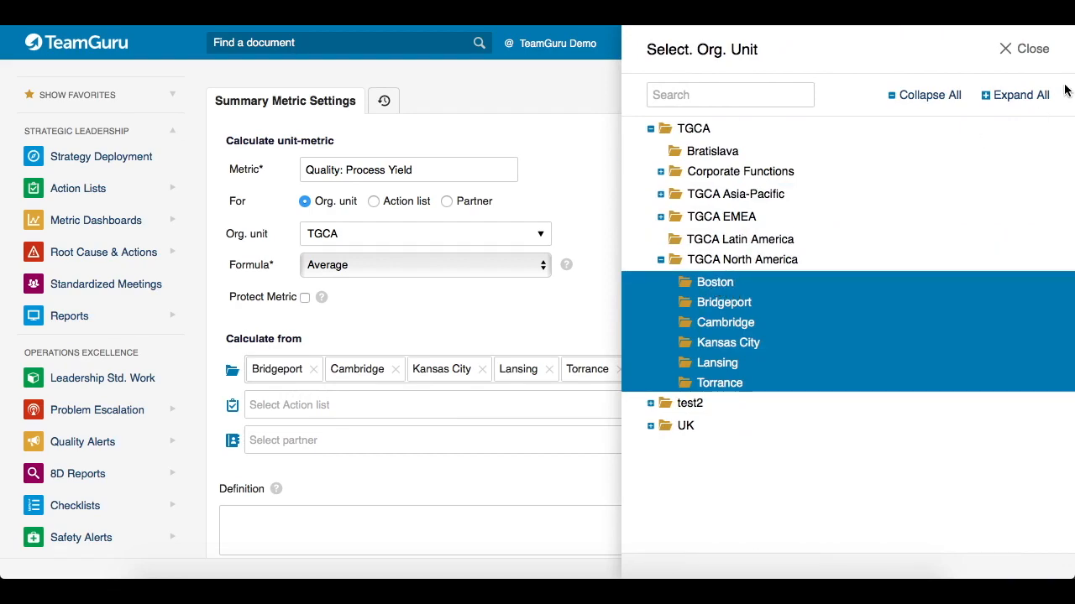
click(1032, 49)
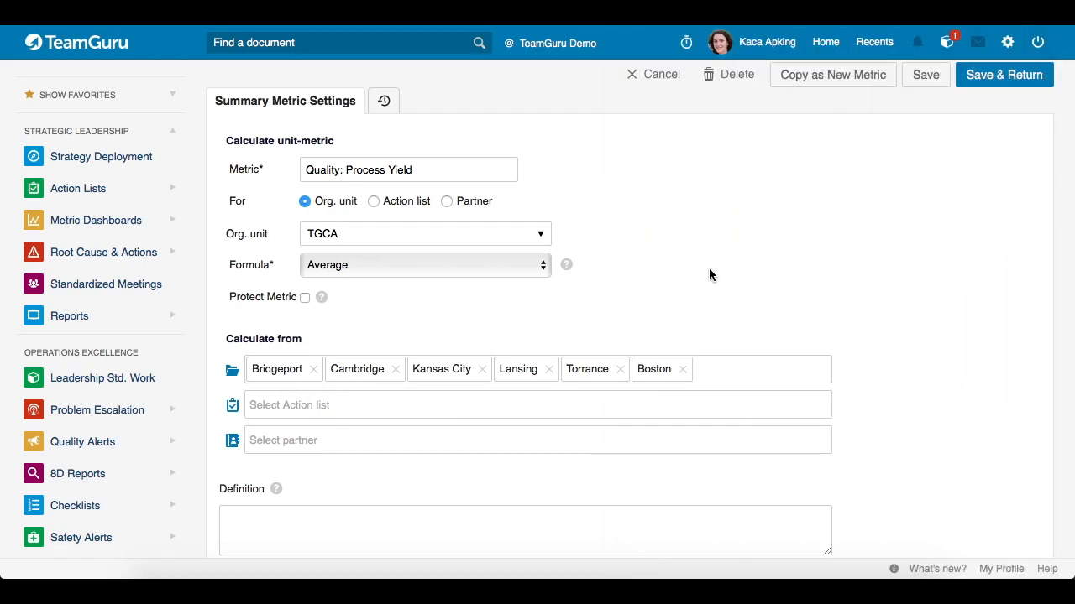
- Review the options for applying the Process Yield change to multiple TGCA summary metrics, and discard the edit
scroll(708, 276, down, 4)
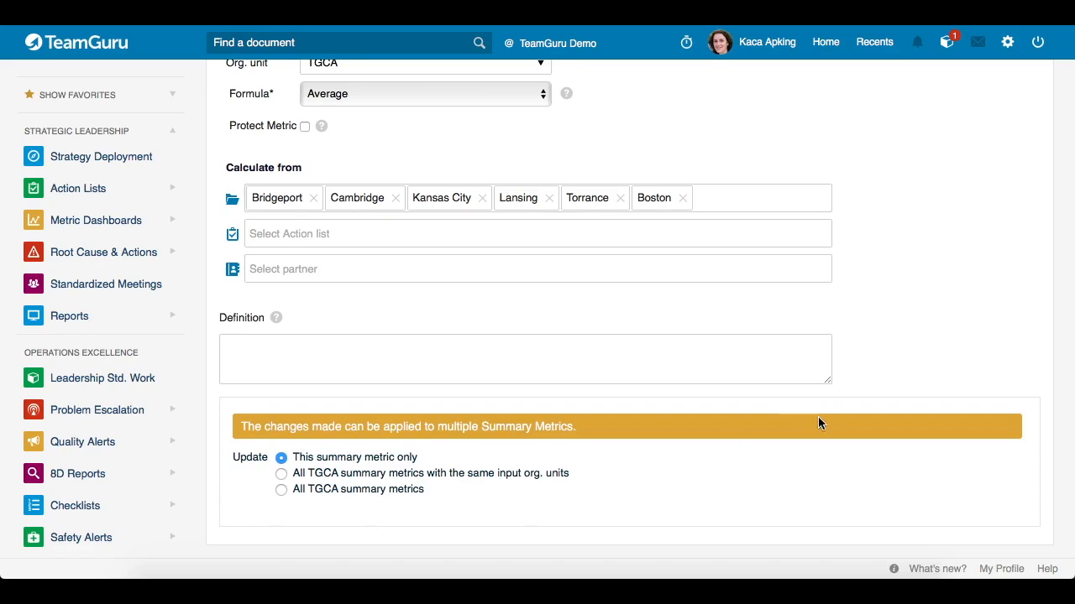
scroll(819, 436, up, 5)
scroll(818, 436, up, 1)
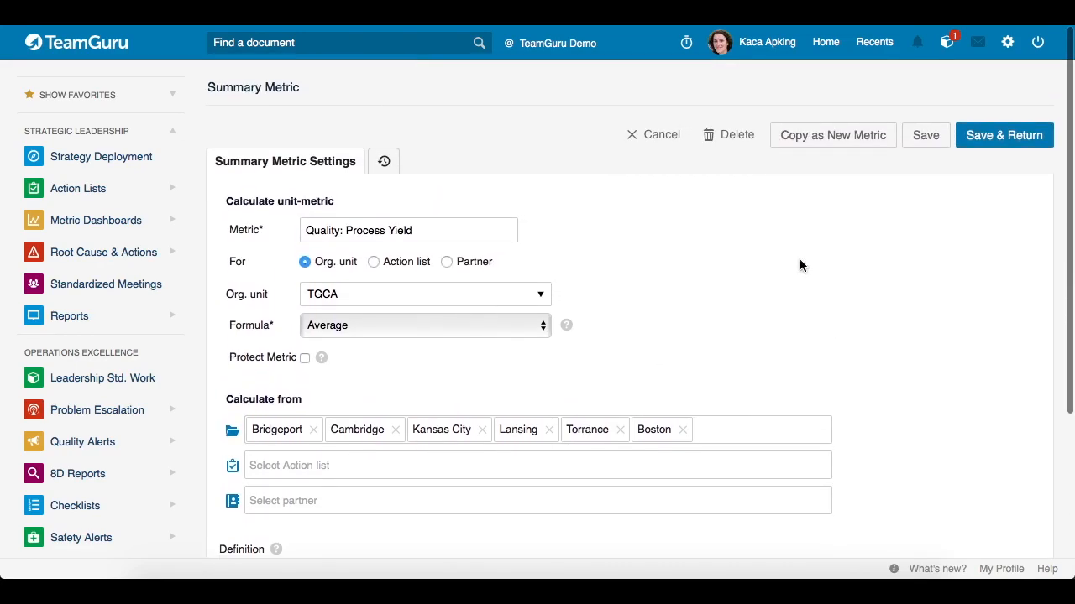
click(661, 142)
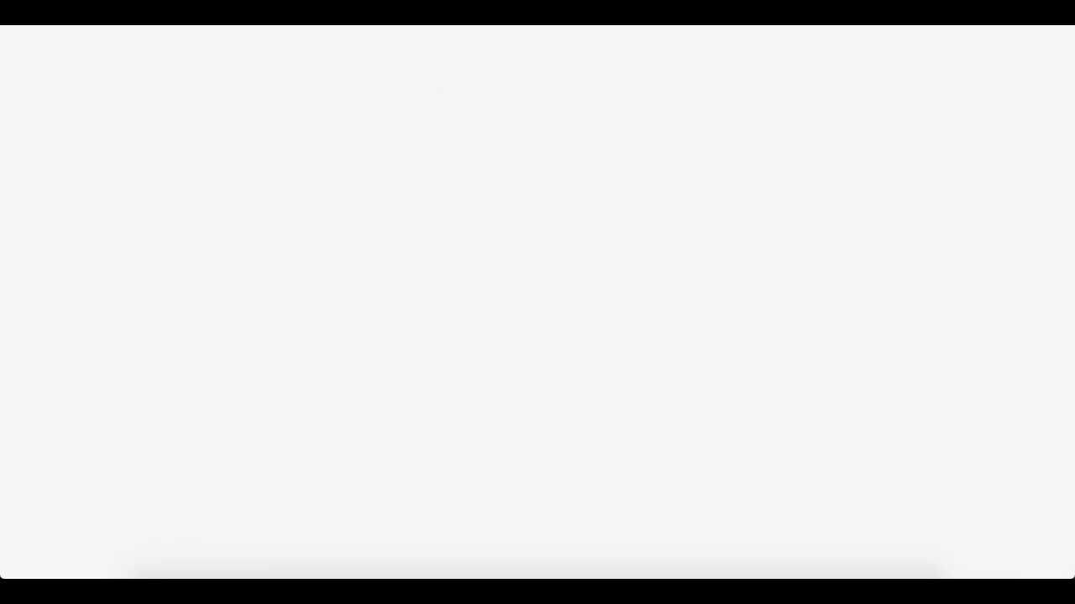